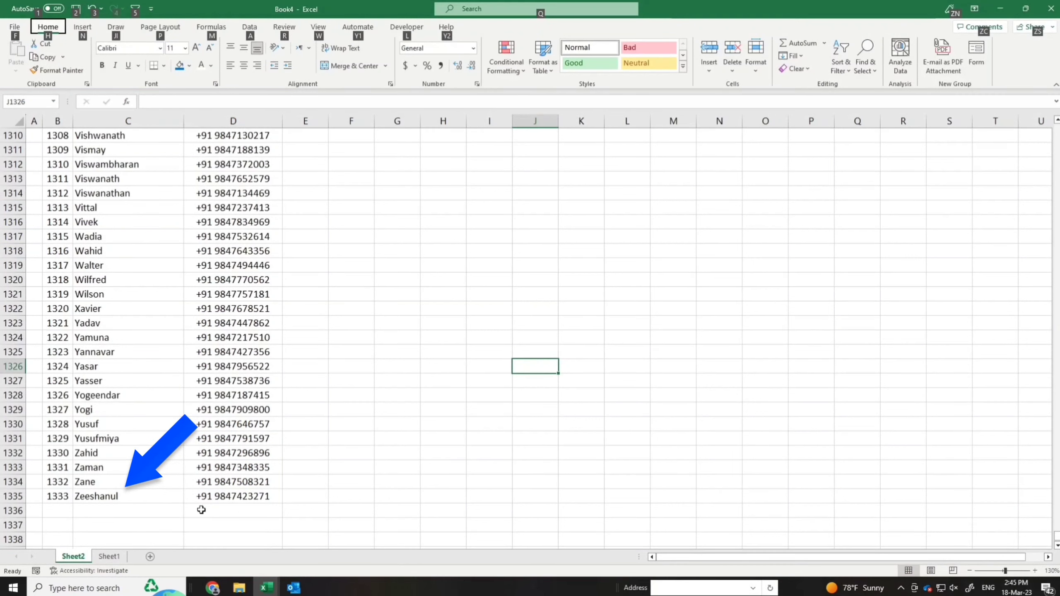
pyautogui.moveTo(88, 504); pyautogui.dragTo(267, 498)
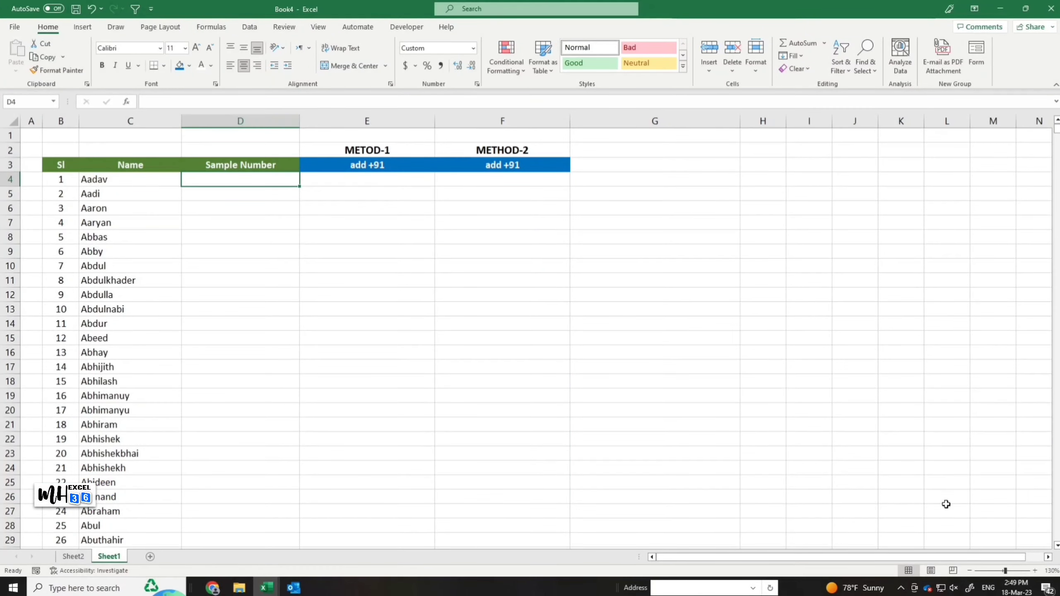
pyautogui.click(993, 520)
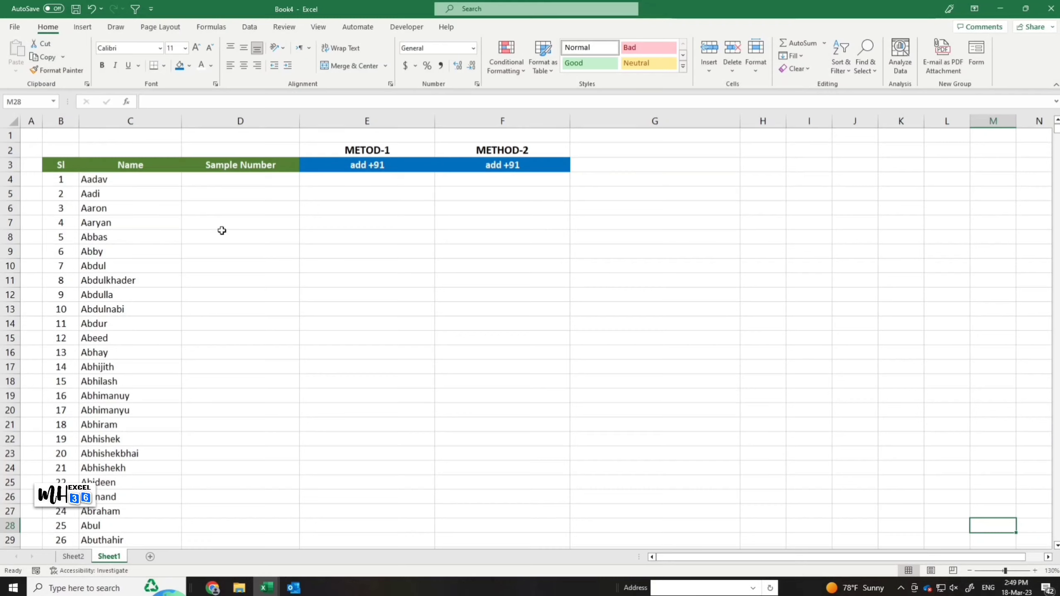
# In D4, enter a RANDBETWEEN formula with 9847 followed by six 1s as bottom and 9847 followed by six 9s as top
pyautogui.click(231, 180)
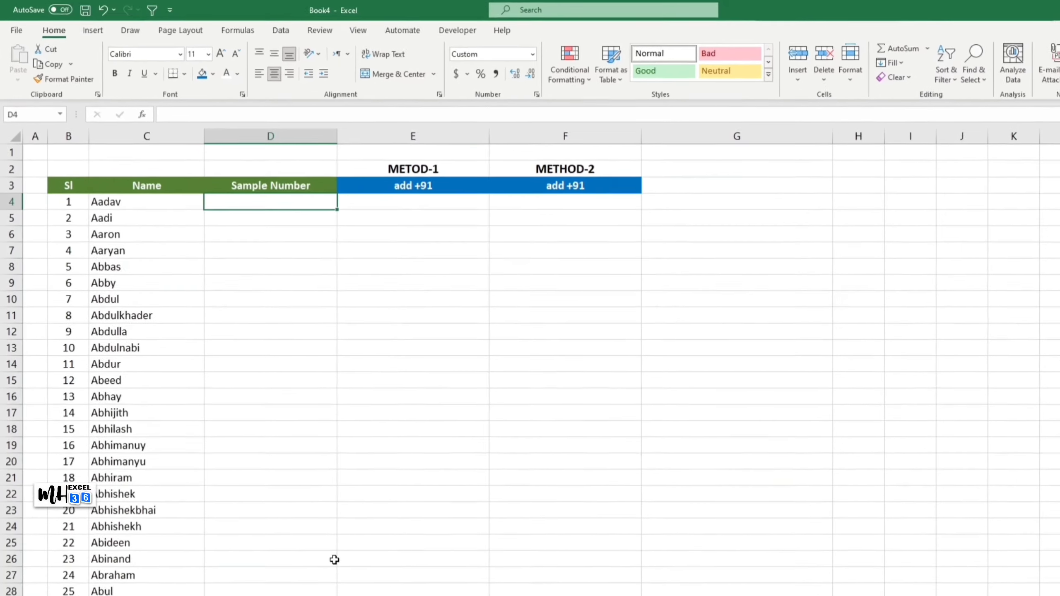
pyautogui.write('=')
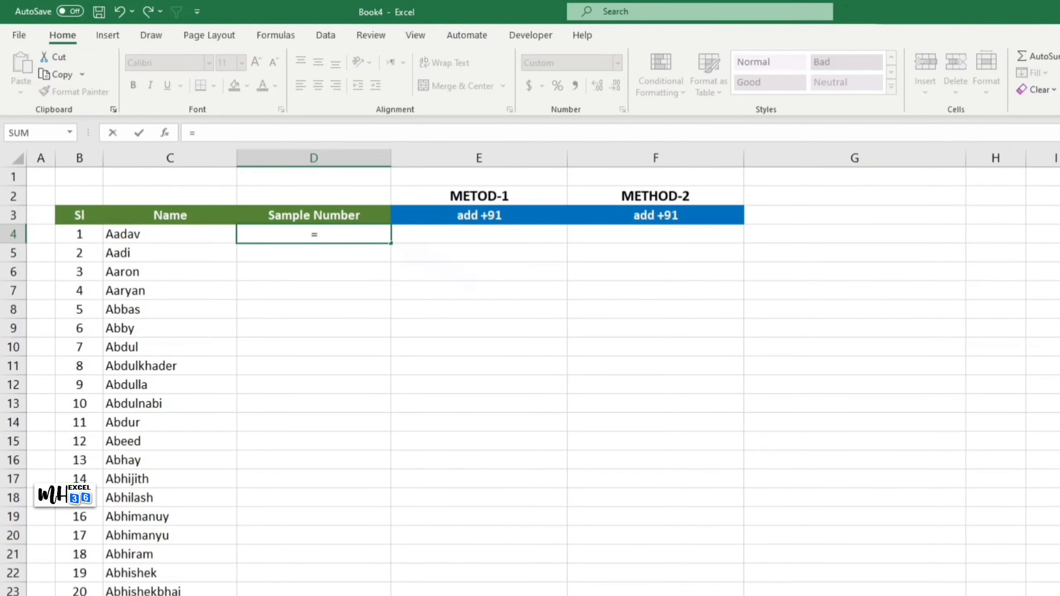
pyautogui.write('randbet')
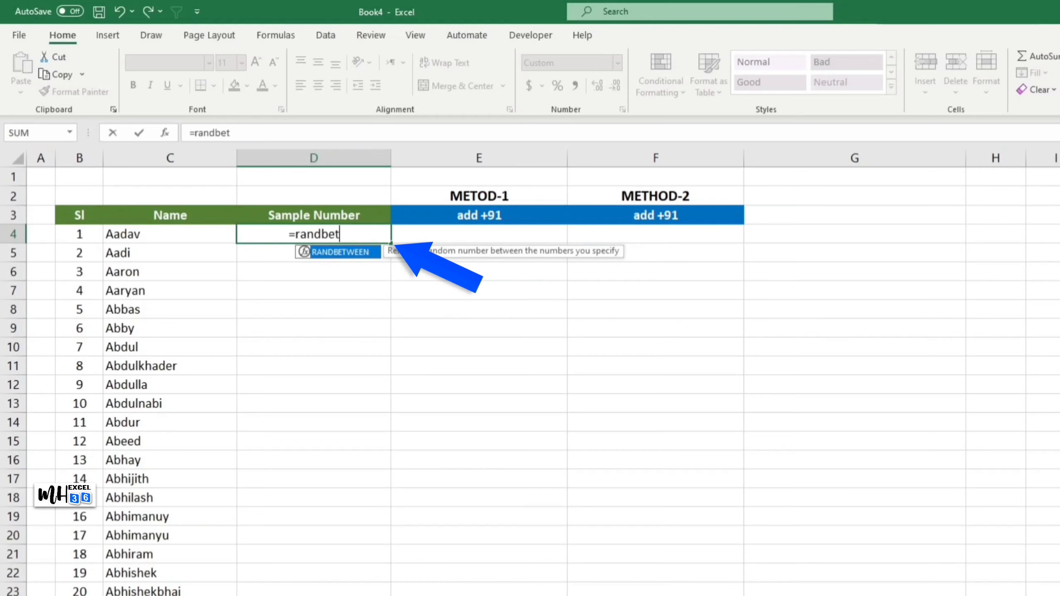
pyautogui.write('ween(')
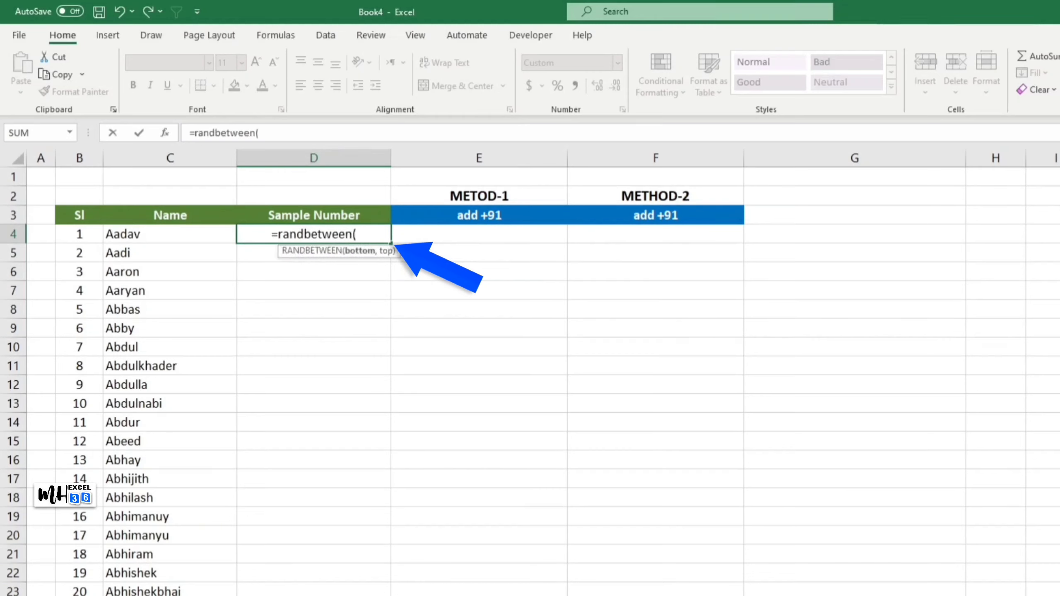
pyautogui.write('9847')
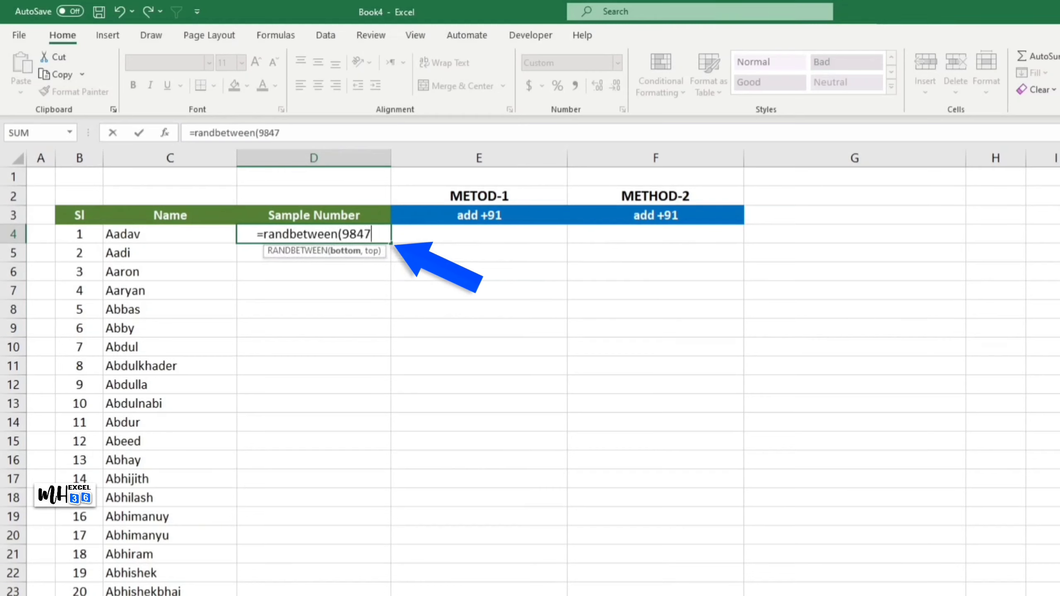
pyautogui.write('11111')
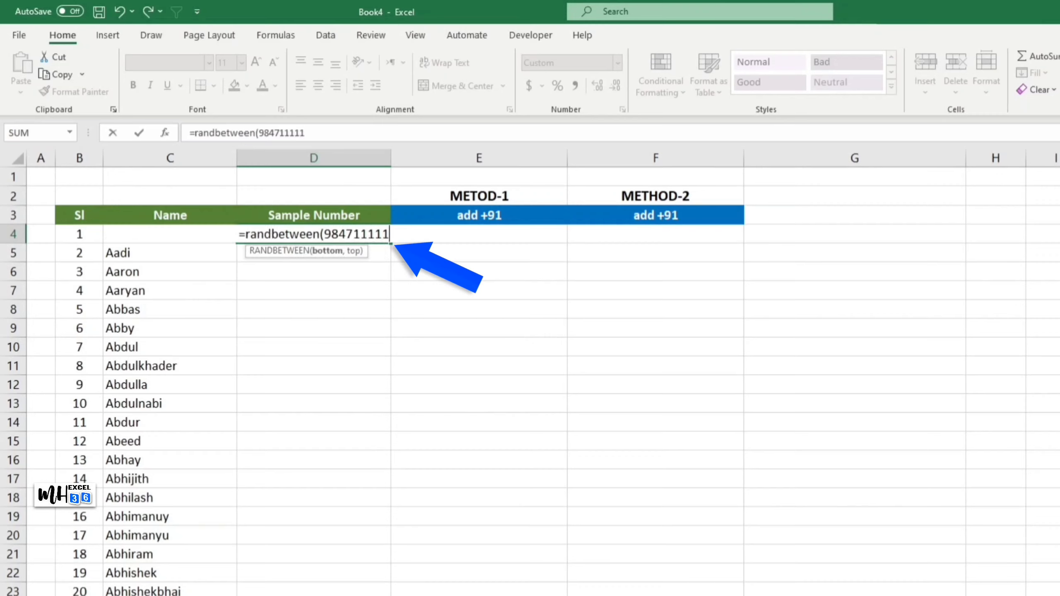
pyautogui.write('1')
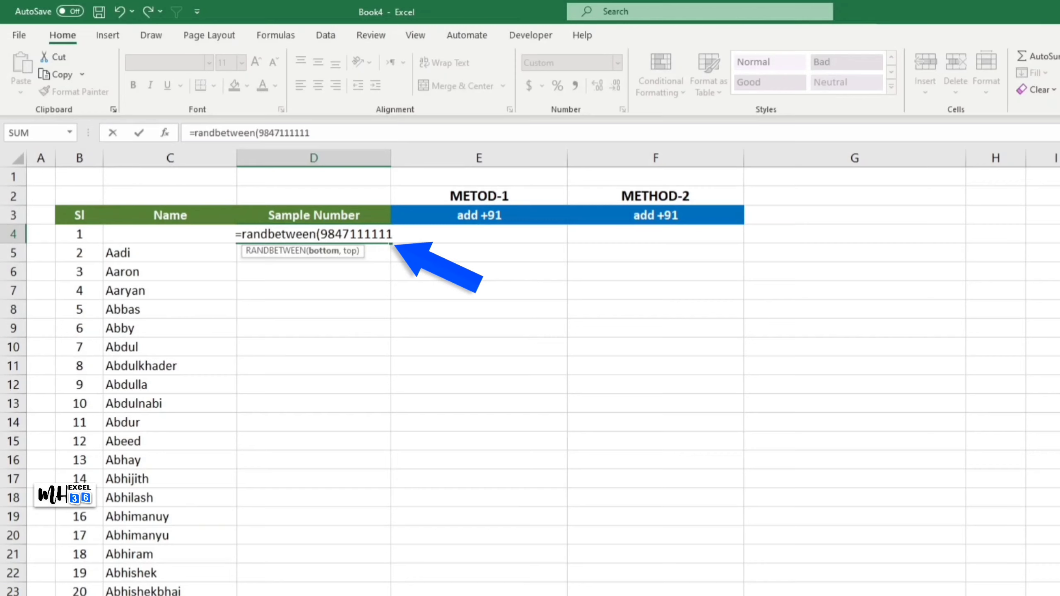
pyautogui.write(',')
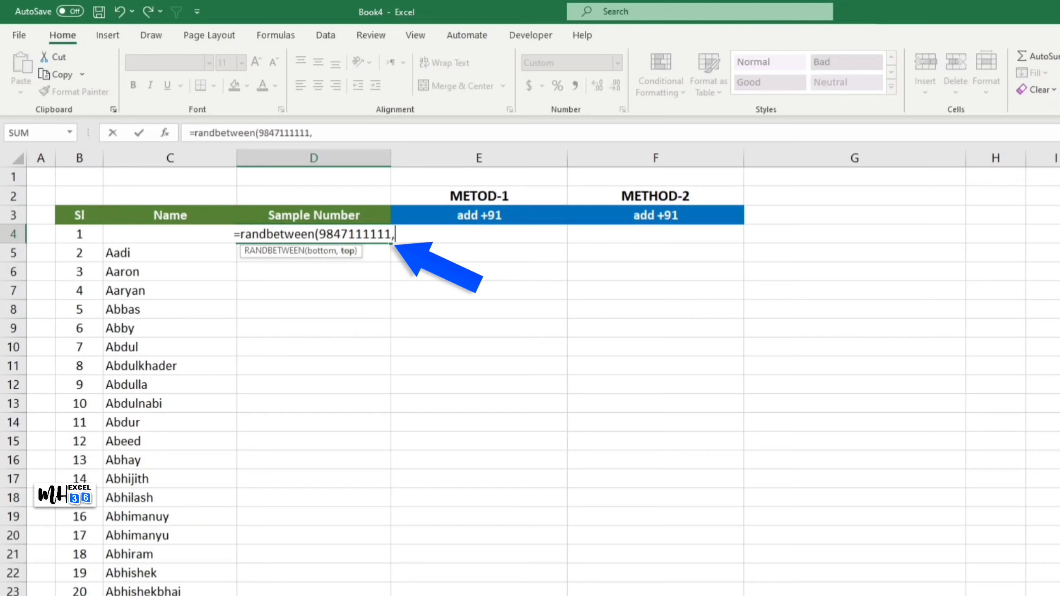
pyautogui.write('9847')
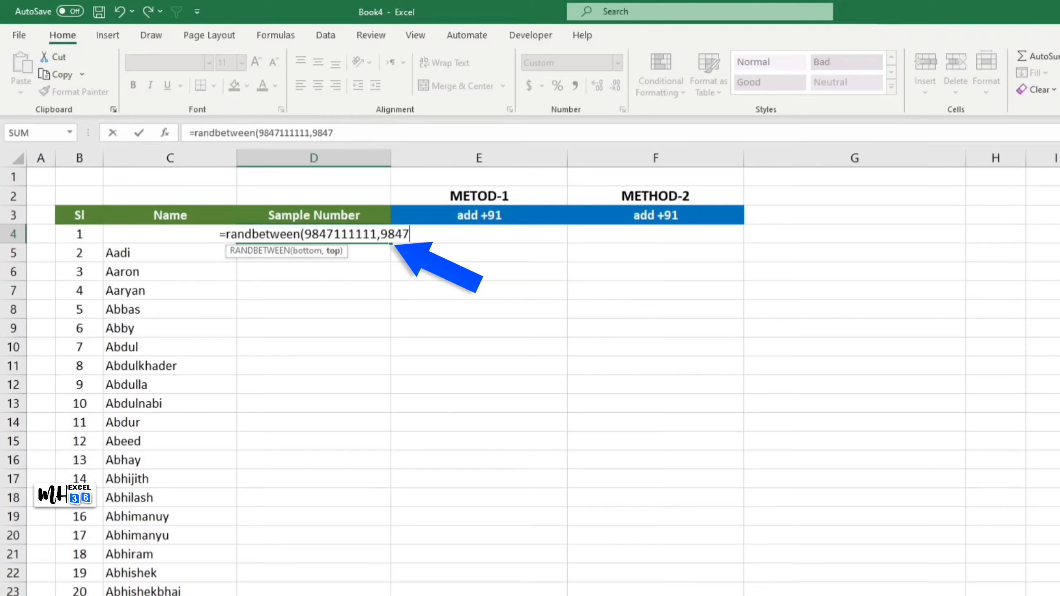
pyautogui.write('9999')
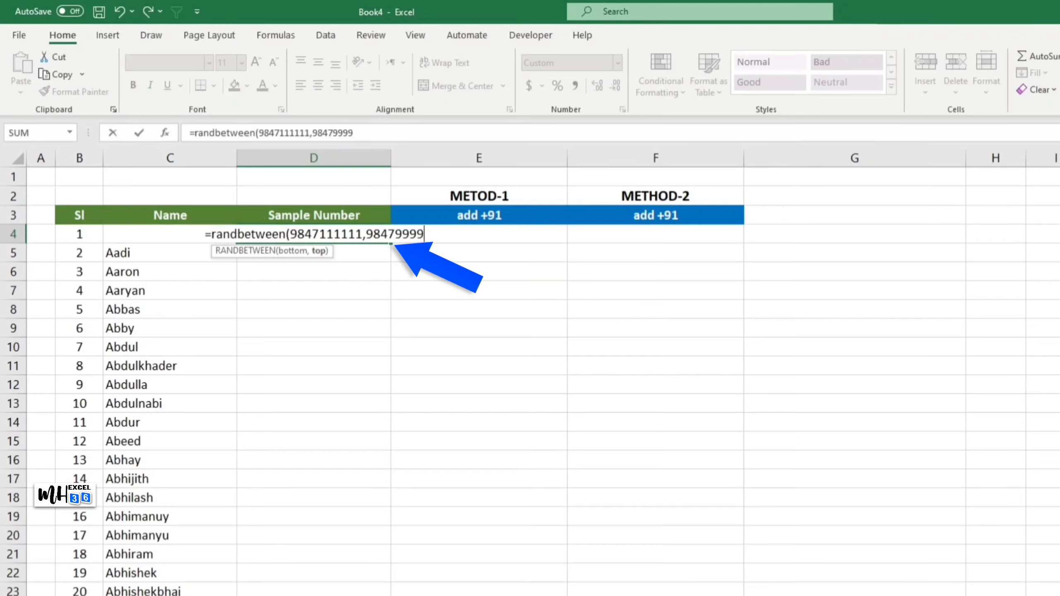
pyautogui.write('99')
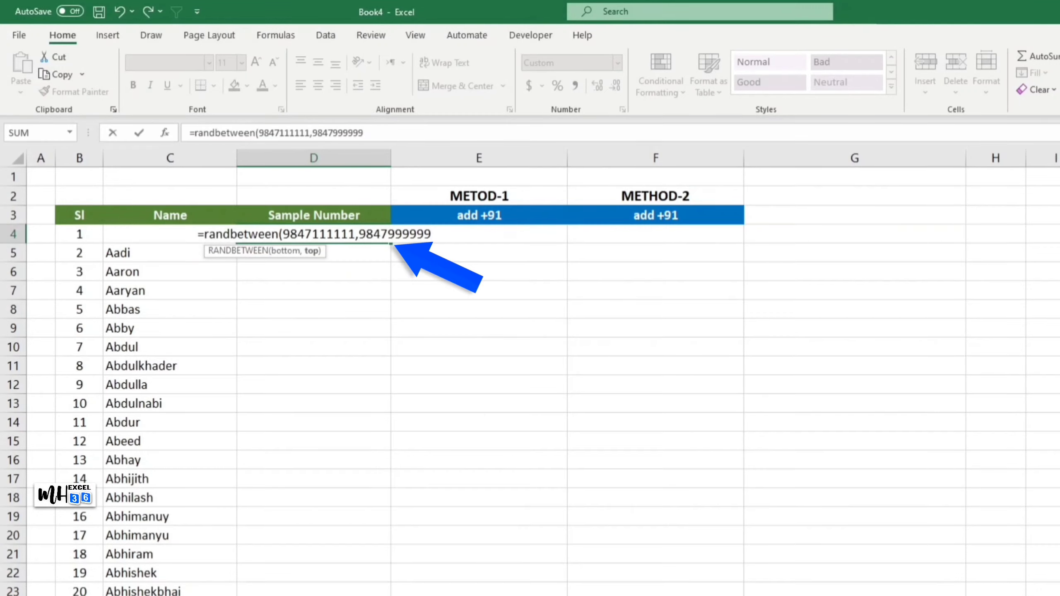
pyautogui.press('Return')
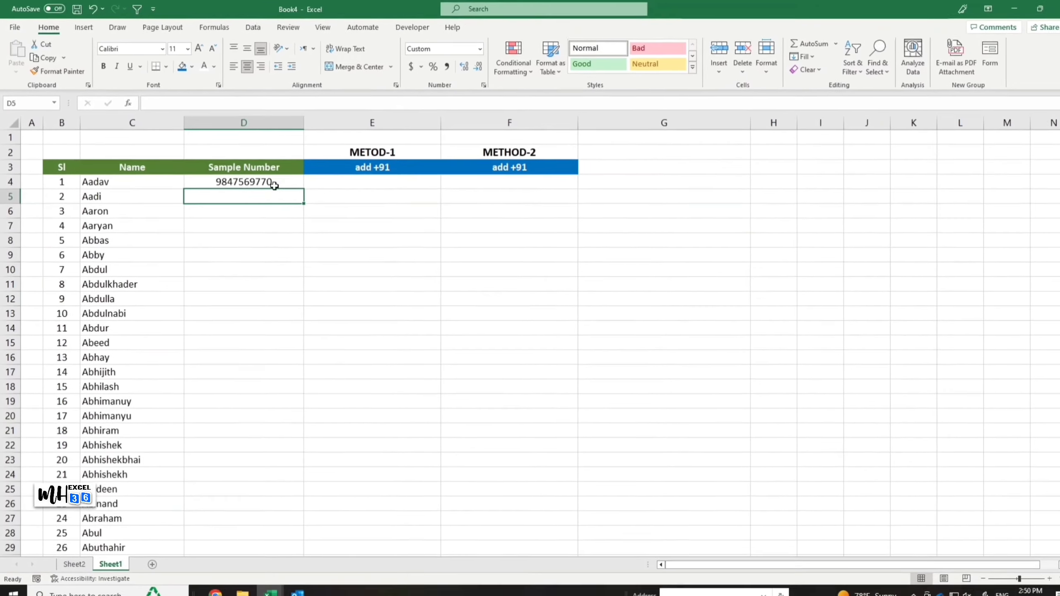
# Fill the D4 random-number formula down the Sample Number column to the last name and check the filled range
pyautogui.press('Up')
pyautogui.doubleClick(301, 188)
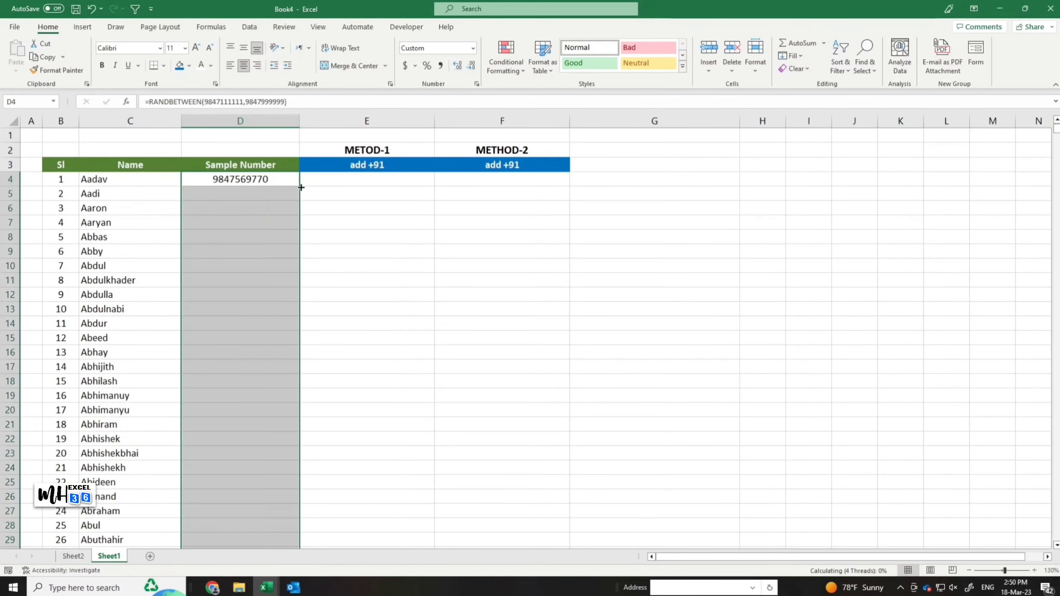
pyautogui.click(283, 352)
pyautogui.hotkey('ctrl', 'shift', 'Down')
pyautogui.scroll(-2, 339, 378)
pyautogui.moveTo(68, 454); pyautogui.dragTo(287, 454)
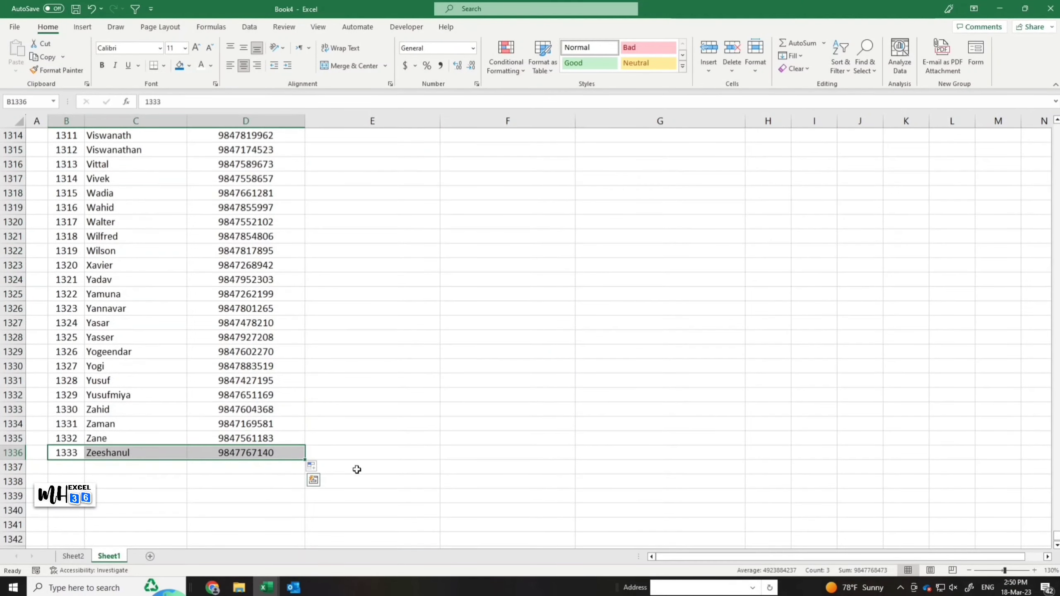
pyautogui.click(269, 449)
pyautogui.hotkey('ctrl', 'shift', 'Up')
pyautogui.scroll(1, 338, 464)
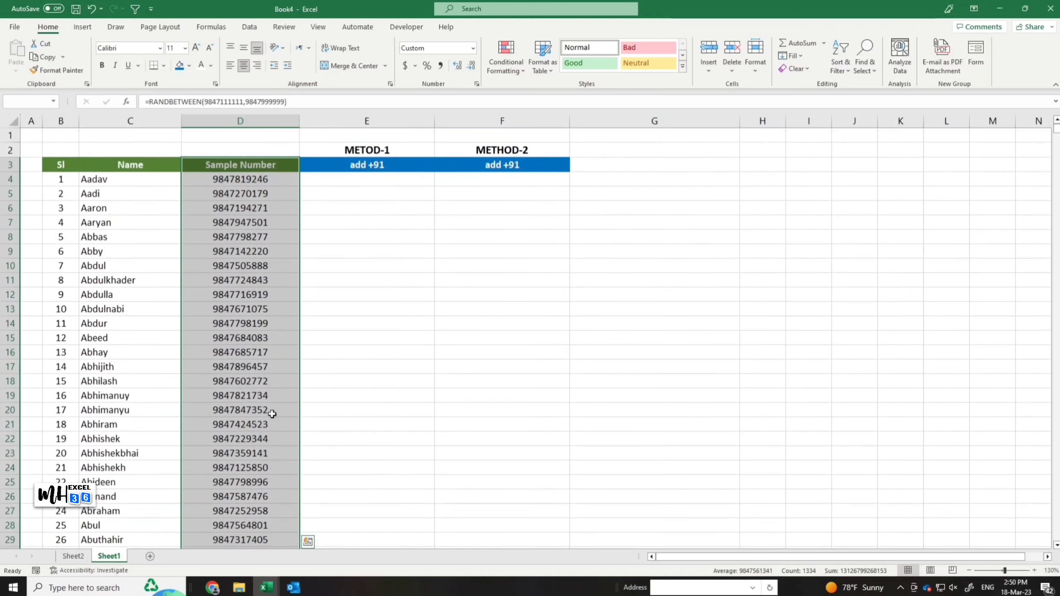
# Open and leave empty cells in the METOD-1 column without entering anything to check whether the sample numbers recalculate
pyautogui.click(276, 180)
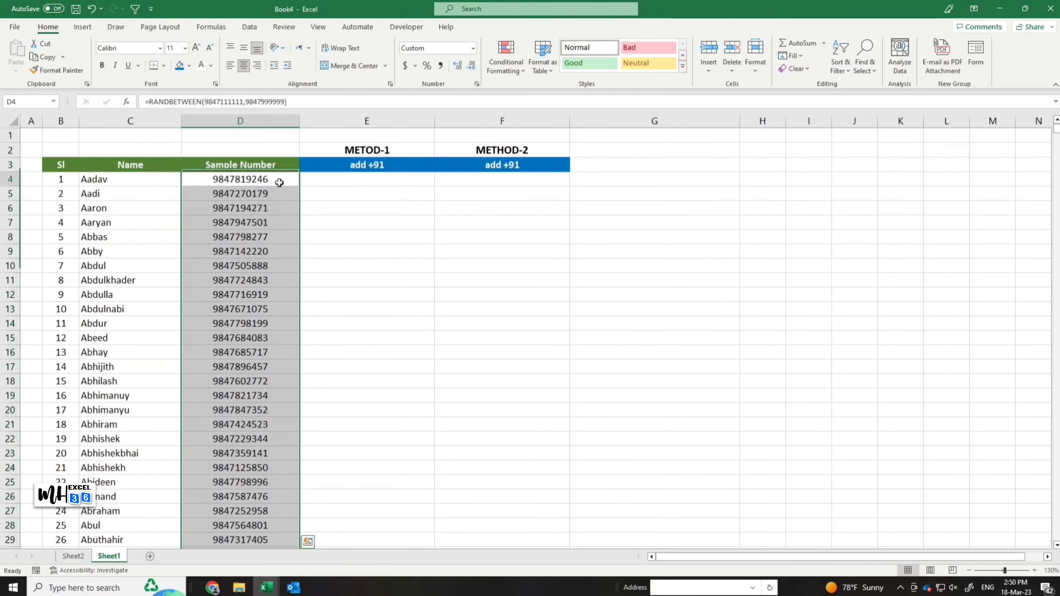
pyautogui.doubleClick(351, 180)
pyautogui.click(366, 220)
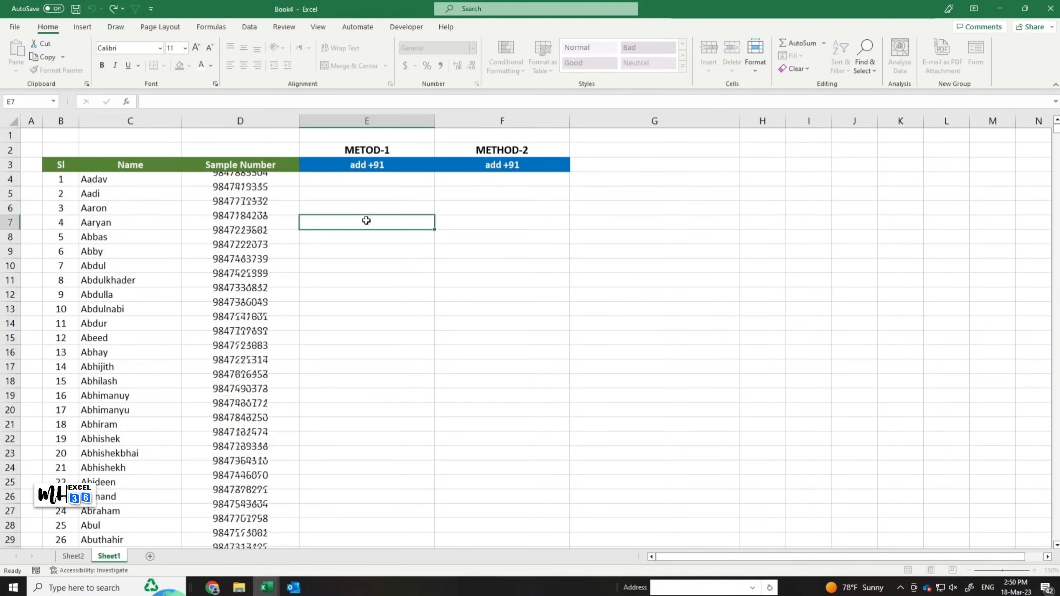
pyautogui.doubleClick(358, 189)
pyautogui.click(370, 260)
# Replace all Sample Number formulas from D4 down with static numbers by copying them and using Paste Special with Values in place
pyautogui.click(276, 184)
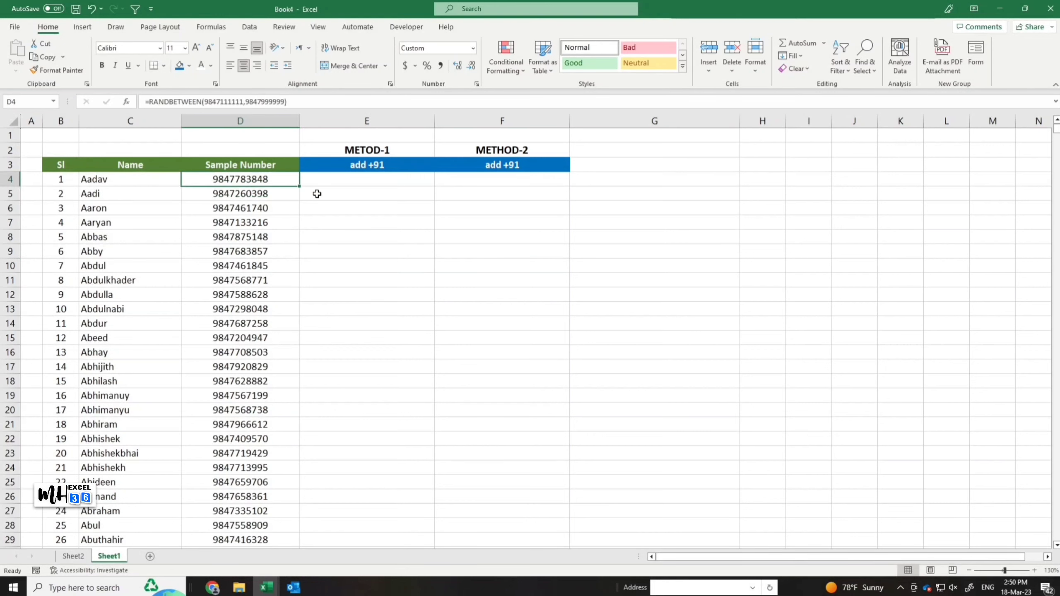
pyautogui.hotkey('ctrl', 'shift', 'Down')
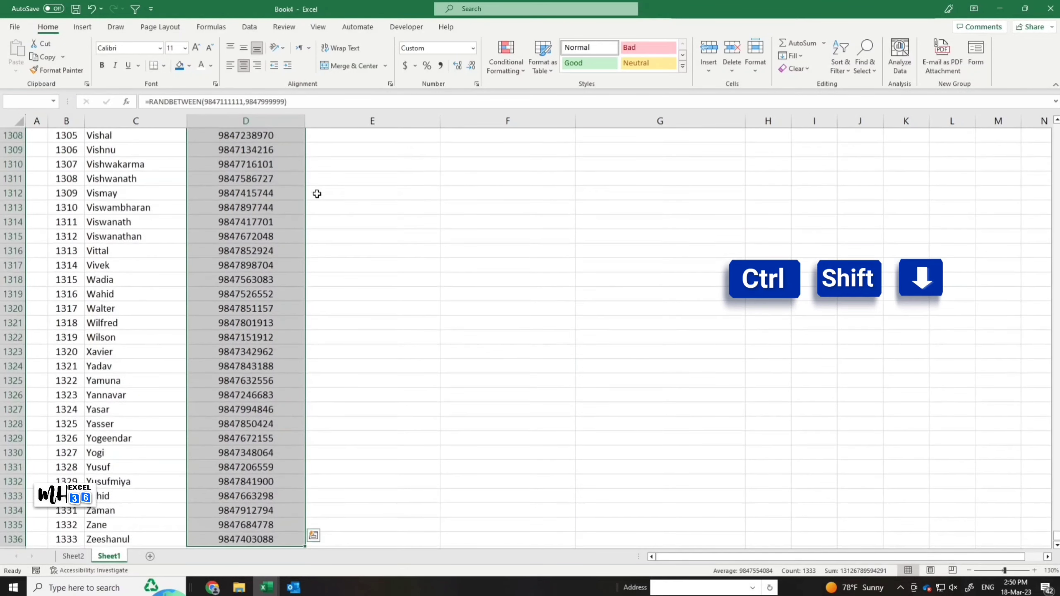
pyautogui.hotkey('ctrl', 'c')
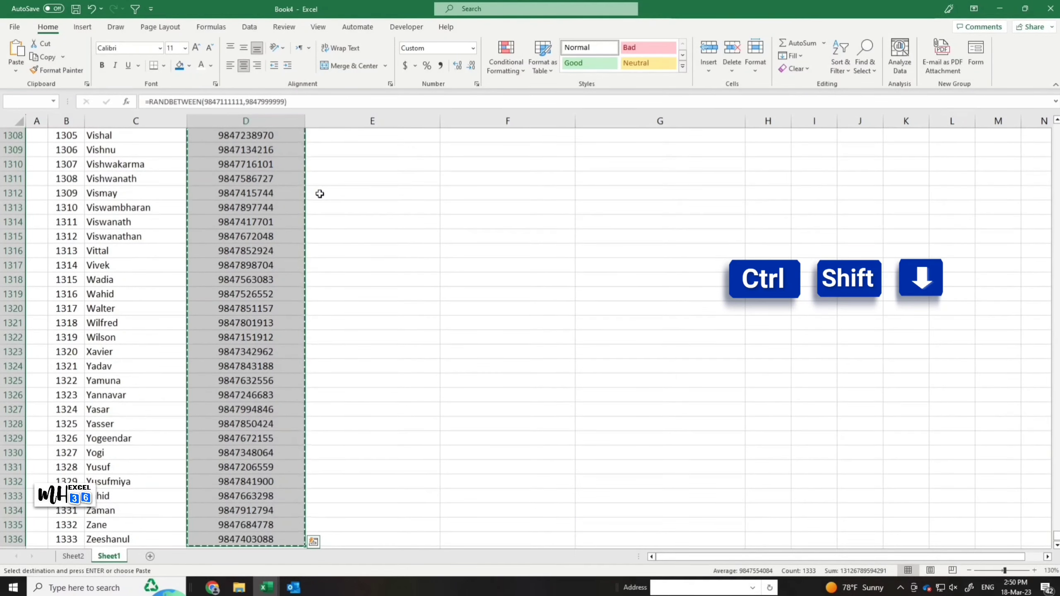
pyautogui.moveTo(1049, 530); pyautogui.dragTo(1056, 126)
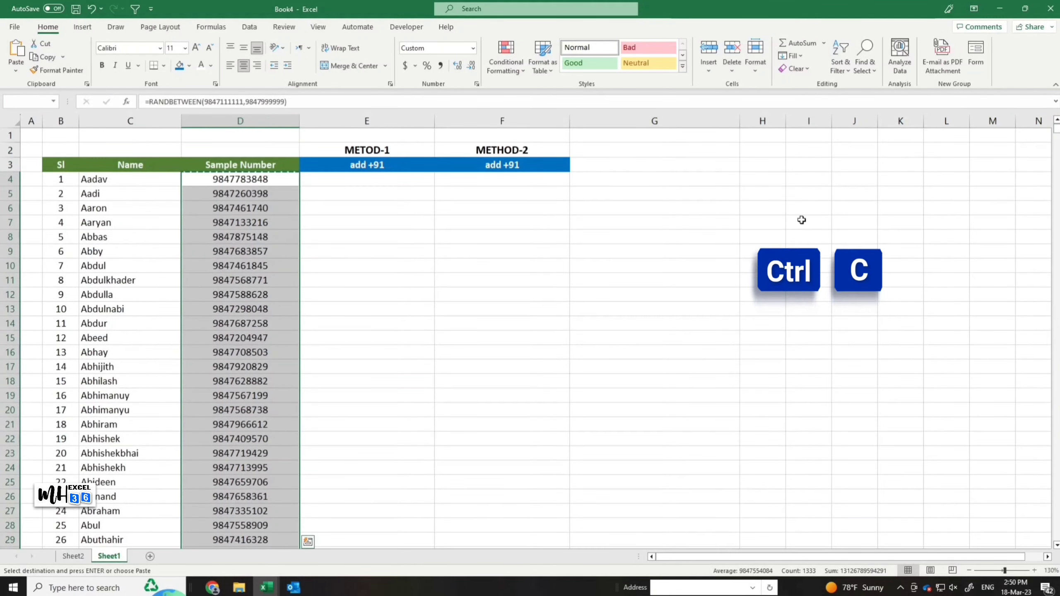
pyautogui.hotkey('alt', 'e')
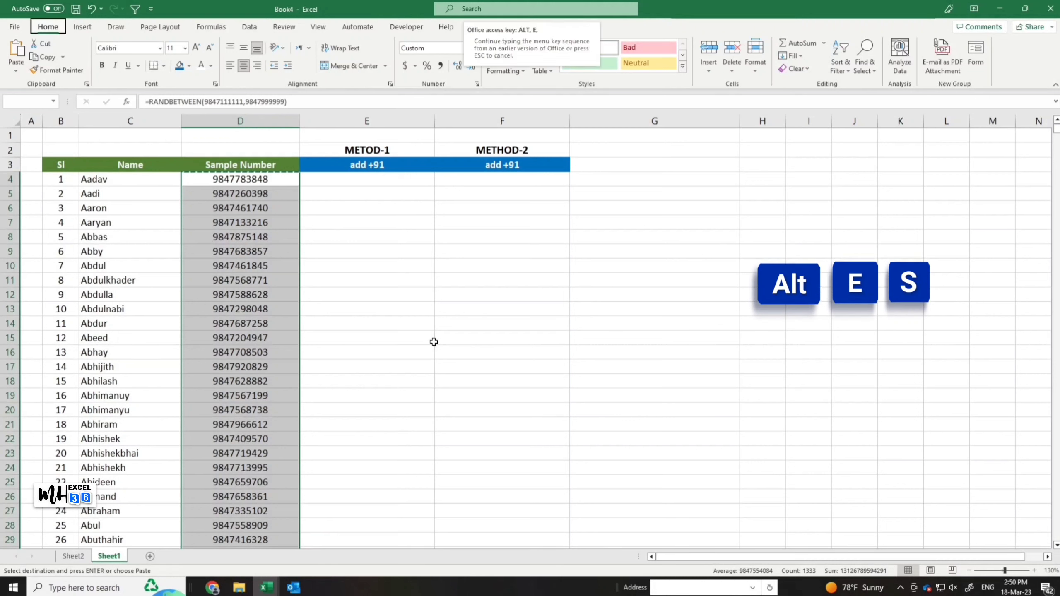
pyautogui.press('s')
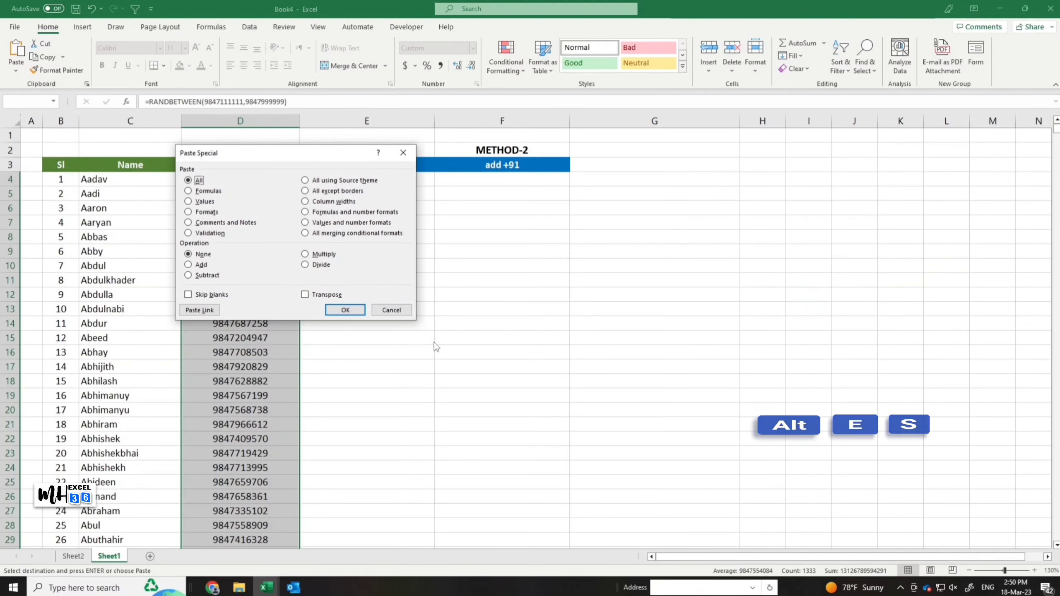
pyautogui.press('v')
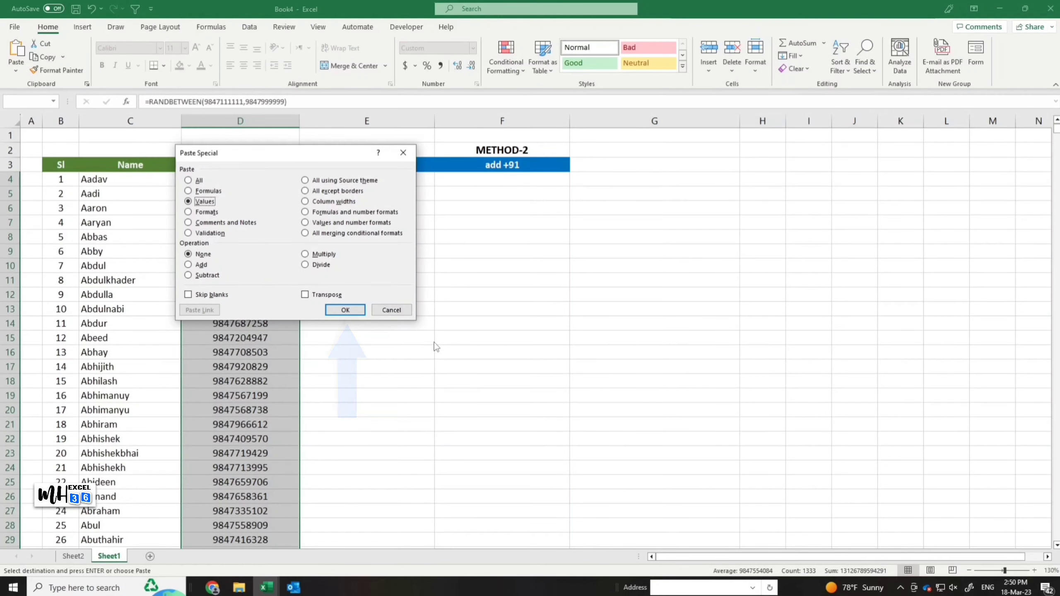
pyautogui.press('Return')
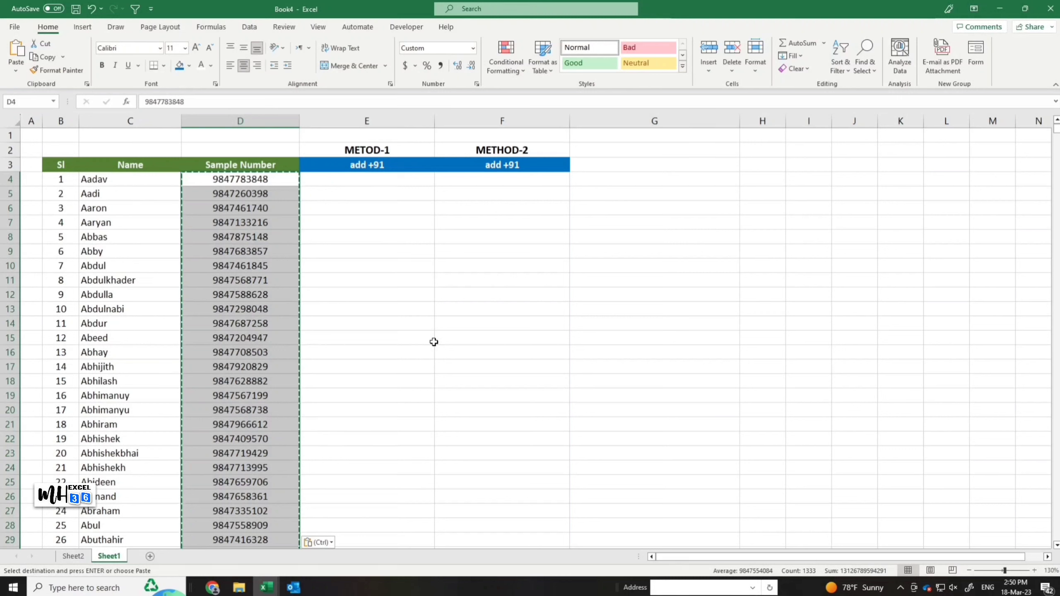
pyautogui.click(433, 343)
pyautogui.press('Escape')
pyautogui.press('Right')
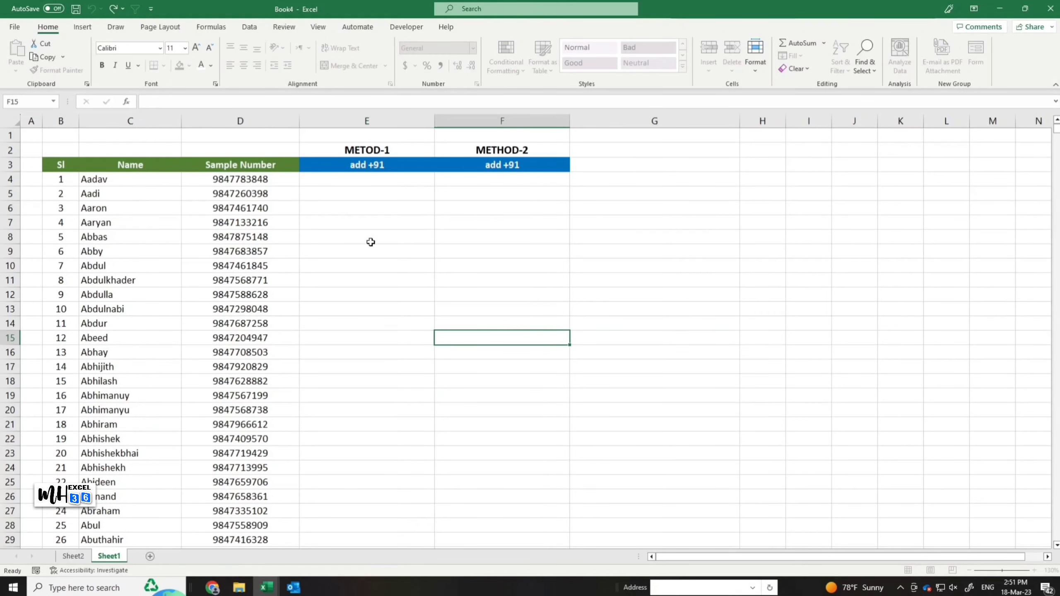
pyautogui.click(341, 182)
pyautogui.click(355, 223)
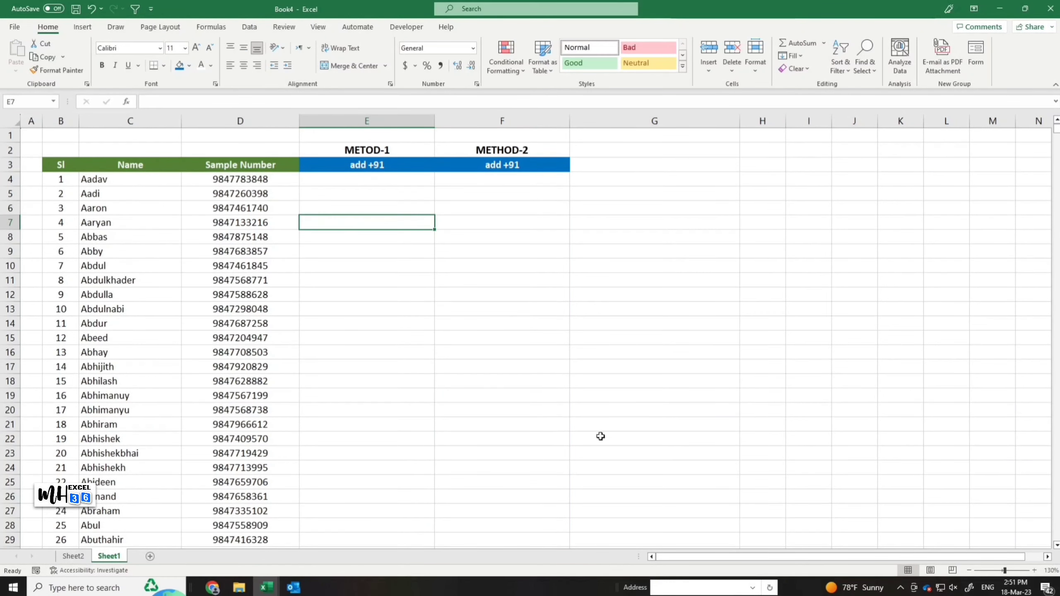
# In E4 under METOD-1, enter the formula ="+91 "&D4 to join the country code and a space to the sample number
pyautogui.click(350, 180)
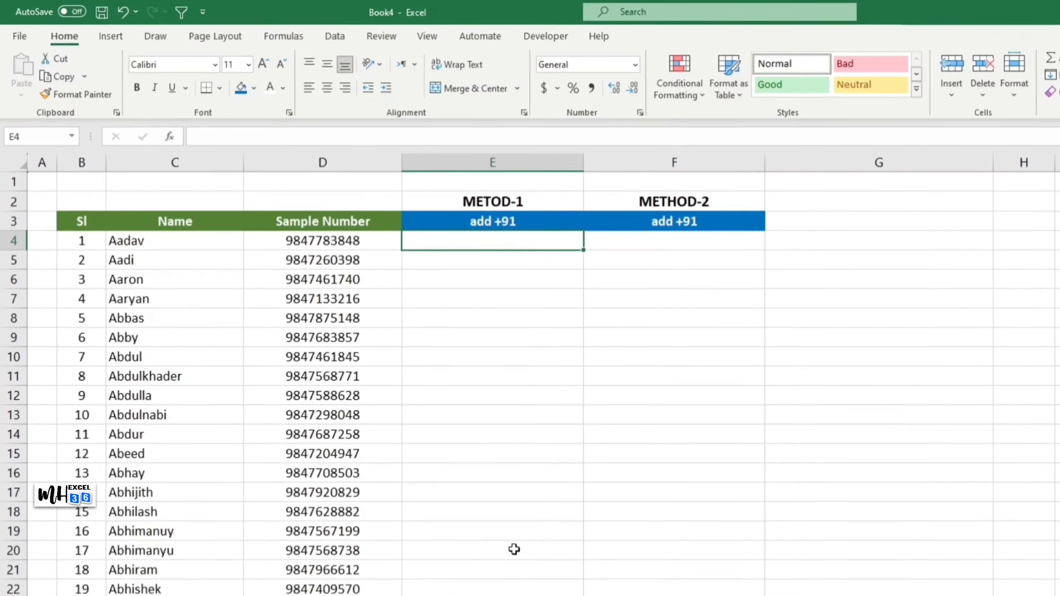
pyautogui.write('=')
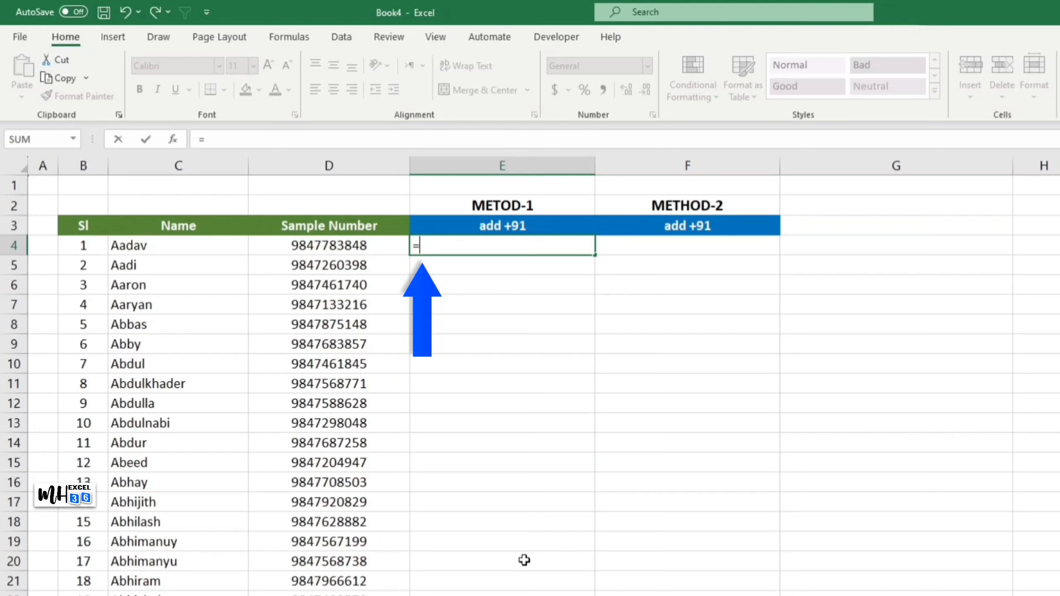
pyautogui.write('"+91')
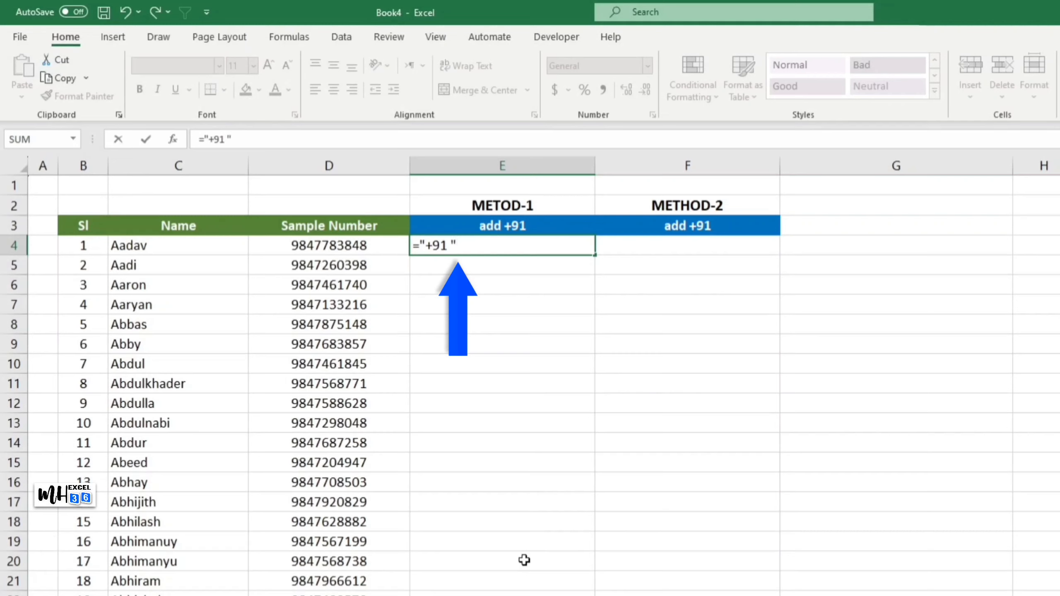
pyautogui.write('"')
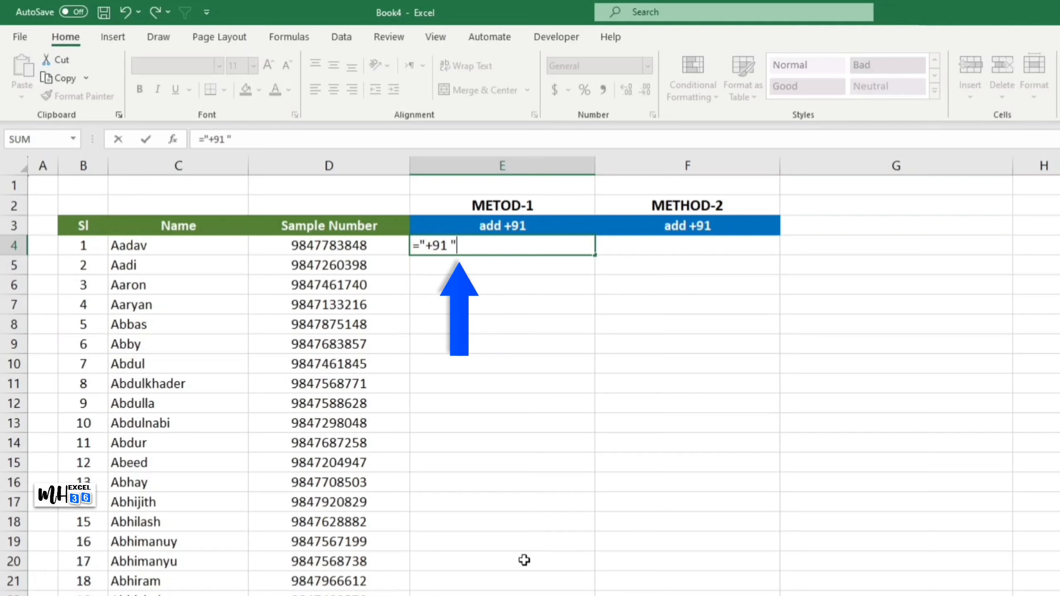
pyautogui.write('&')
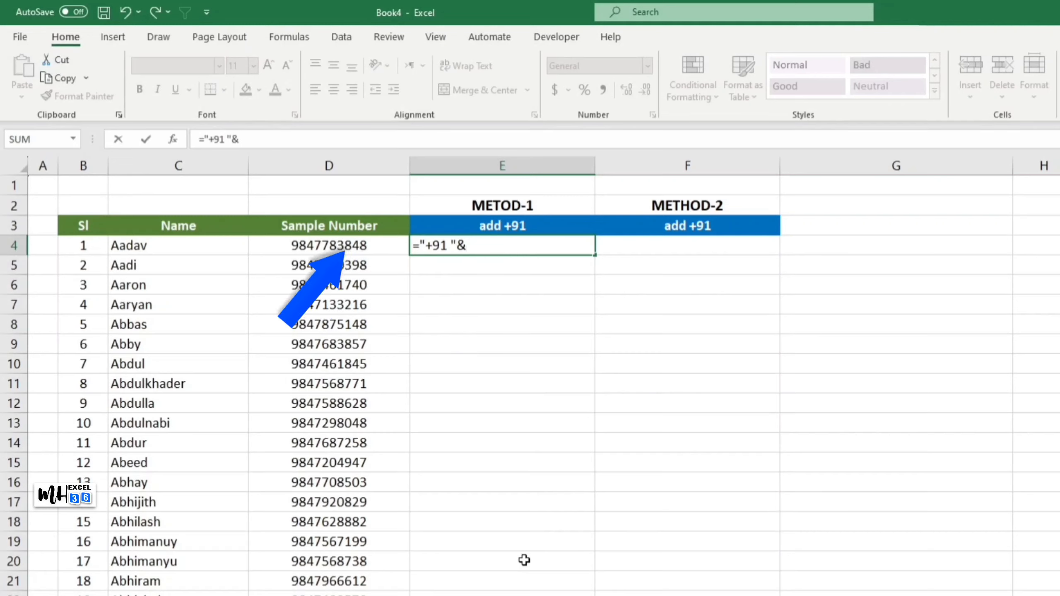
pyautogui.click(349, 247)
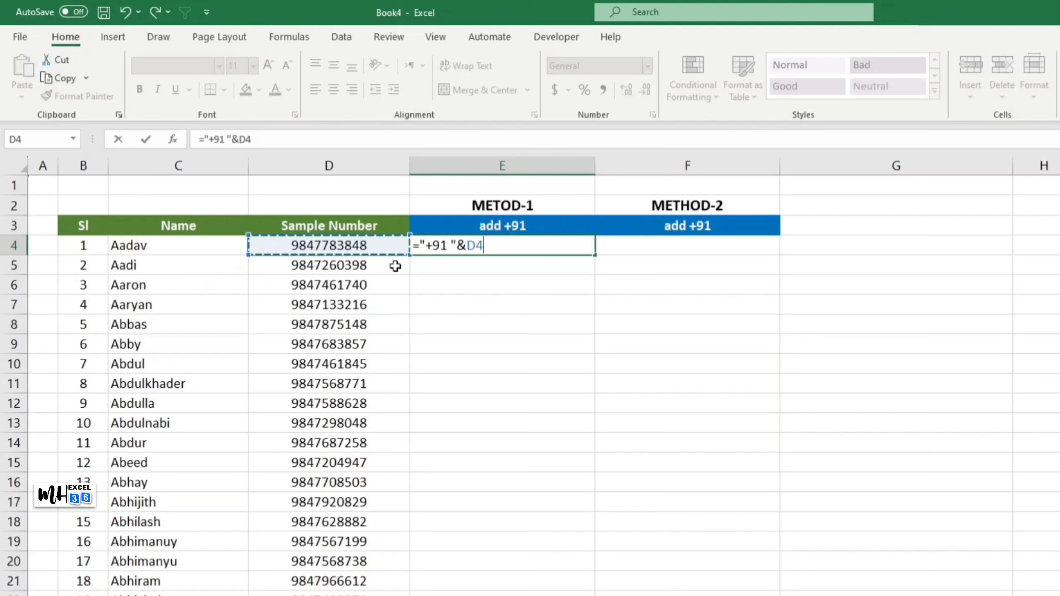
pyautogui.press('Return')
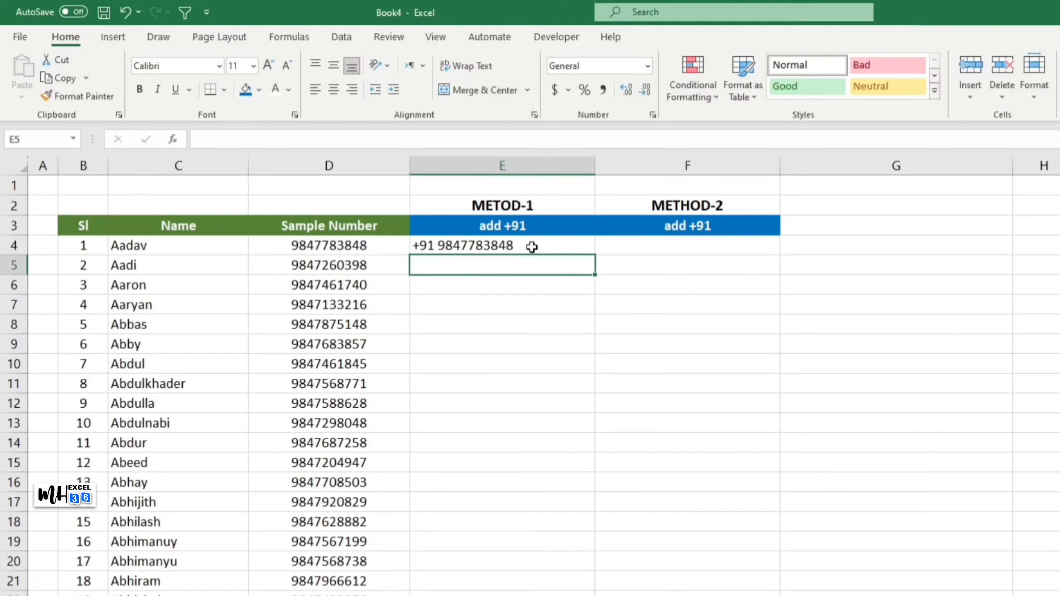
# Center the E4 result and fill its formula down the METOD-1 column to the last name
pyautogui.click(532, 246)
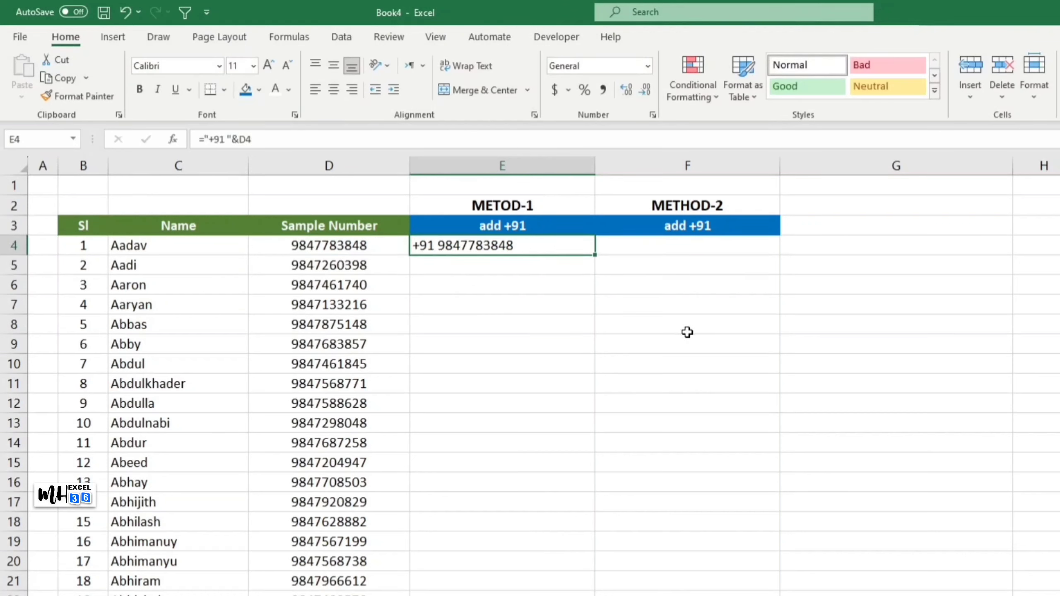
pyautogui.click(339, 96)
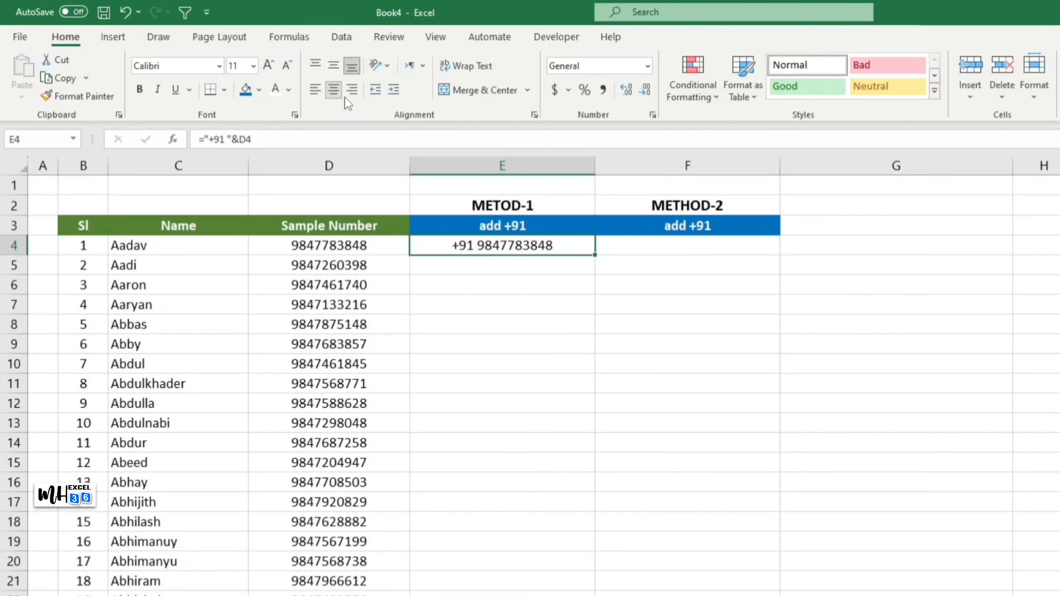
pyautogui.doubleClick(596, 257)
pyautogui.click(717, 485)
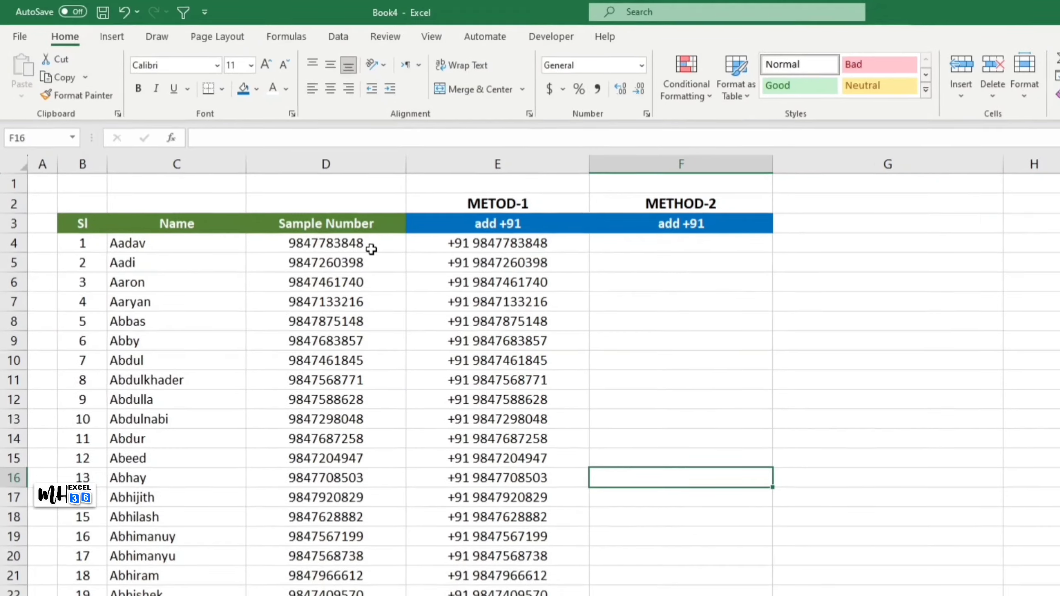
# Copy all sample numbers from D4 down, paste them as values into the METHOD-2 column starting at F4, and center them
pyautogui.click(371, 249)
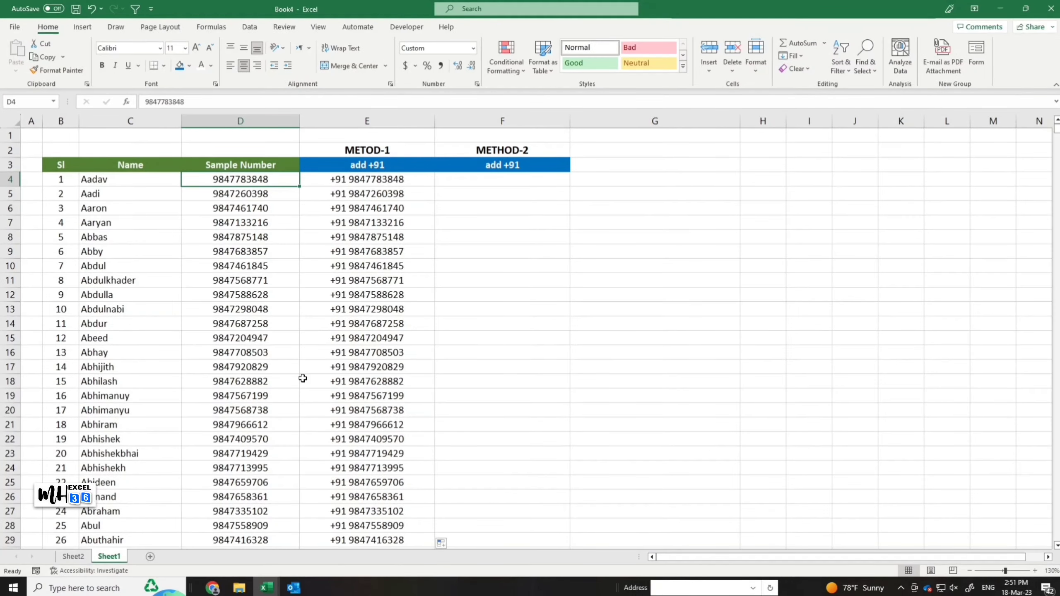
pyautogui.hotkey('ctrl', 'shift', 'Down')
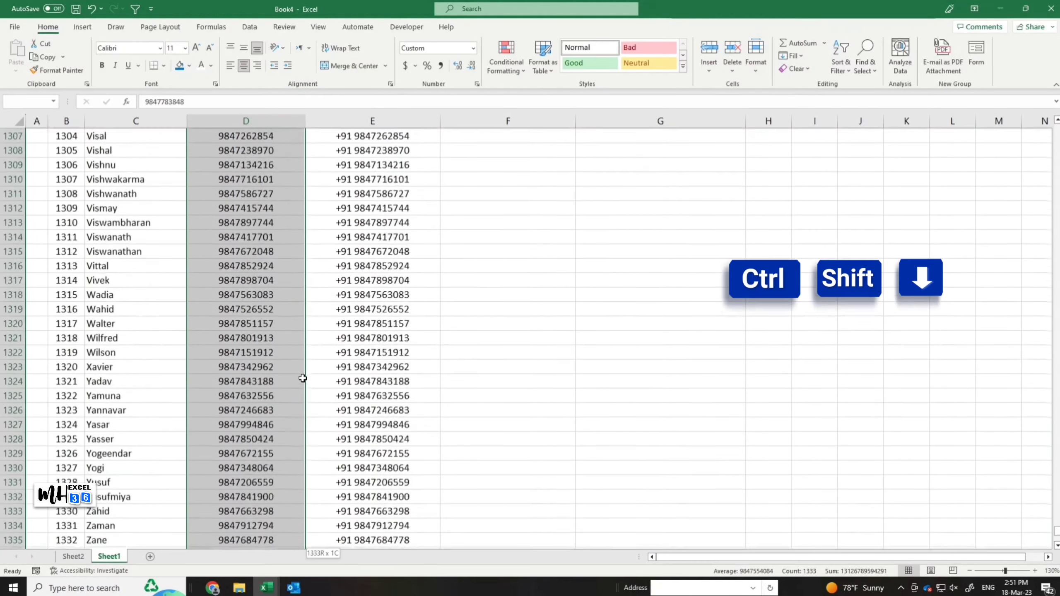
pyautogui.scroll(-1, 343, 387)
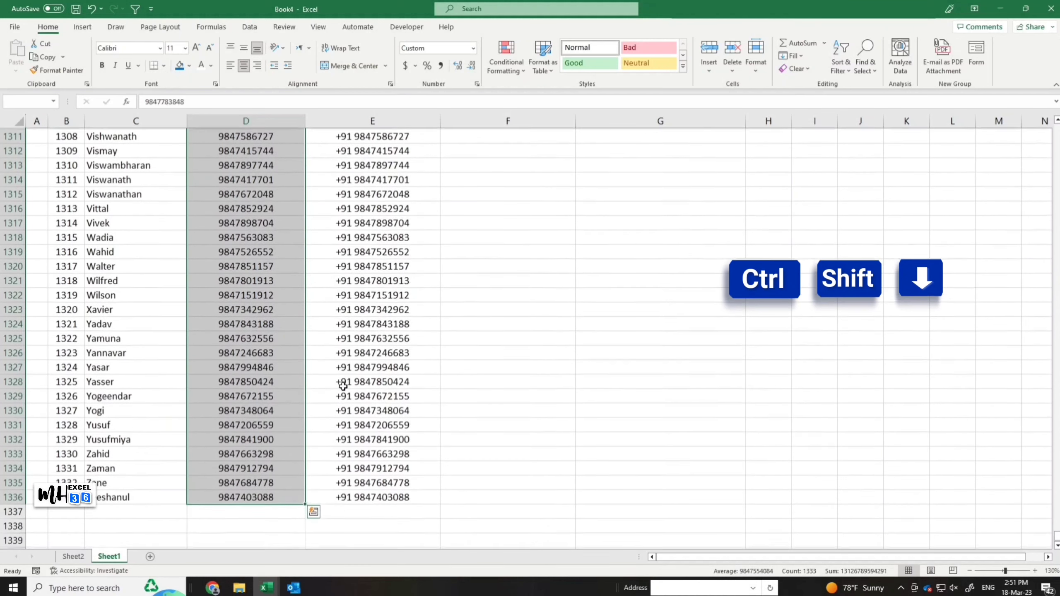
pyautogui.hotkey('ctrl', 'c')
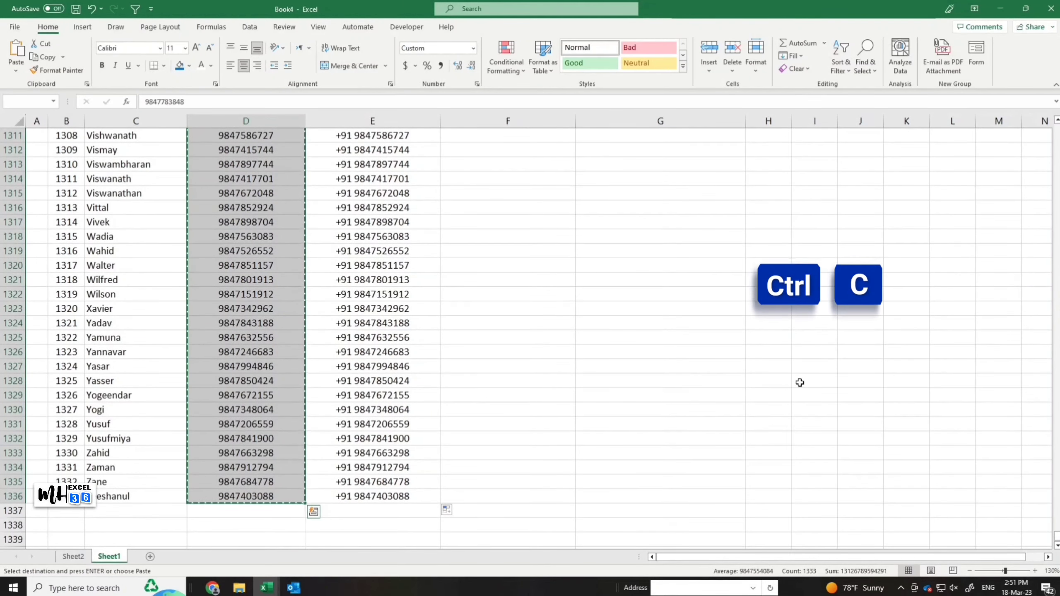
pyautogui.moveTo(1057, 540); pyautogui.dragTo(1057, 129)
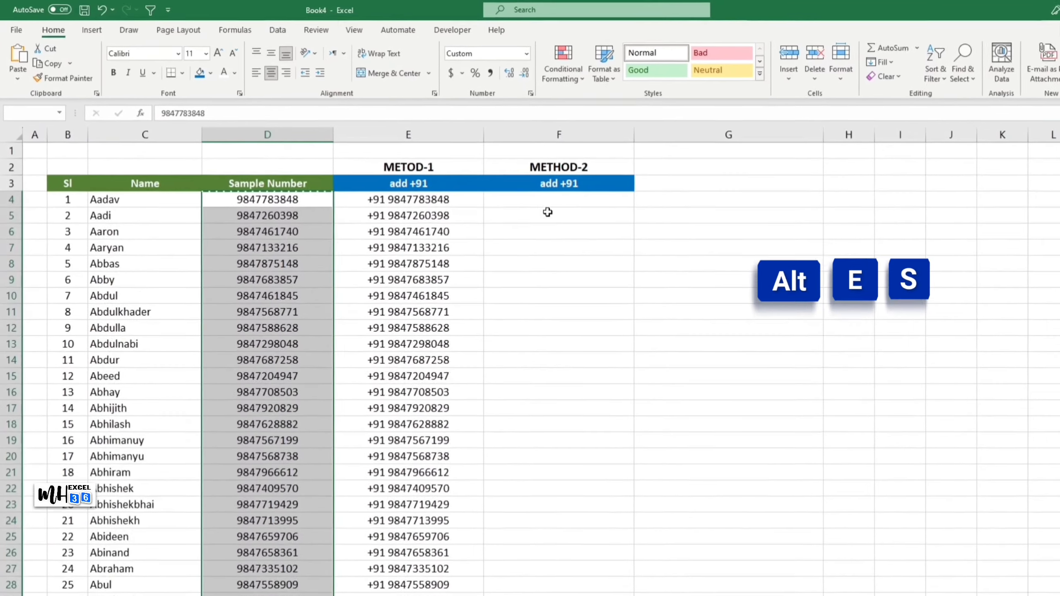
pyautogui.click(550, 205)
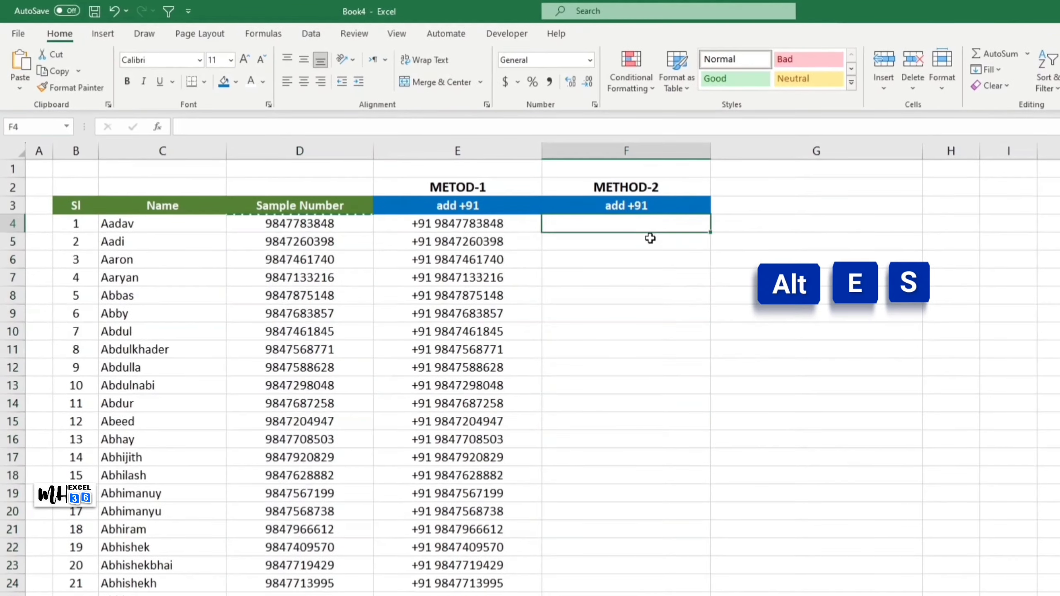
pyautogui.hotkey('alt', 'e')
pyautogui.press('s')
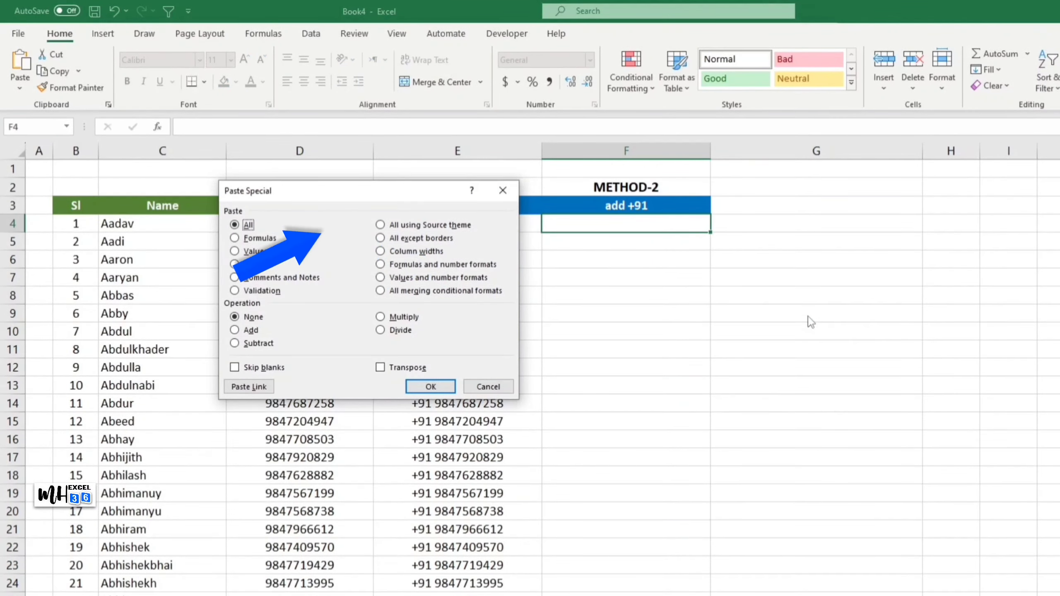
pyautogui.press('v')
pyautogui.press('Return')
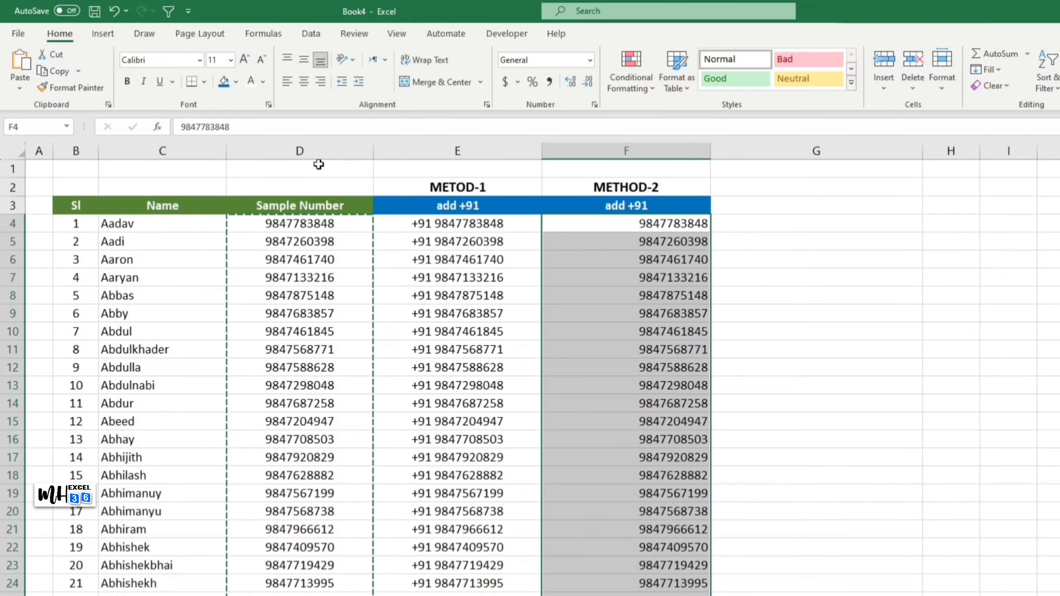
pyautogui.click(304, 82)
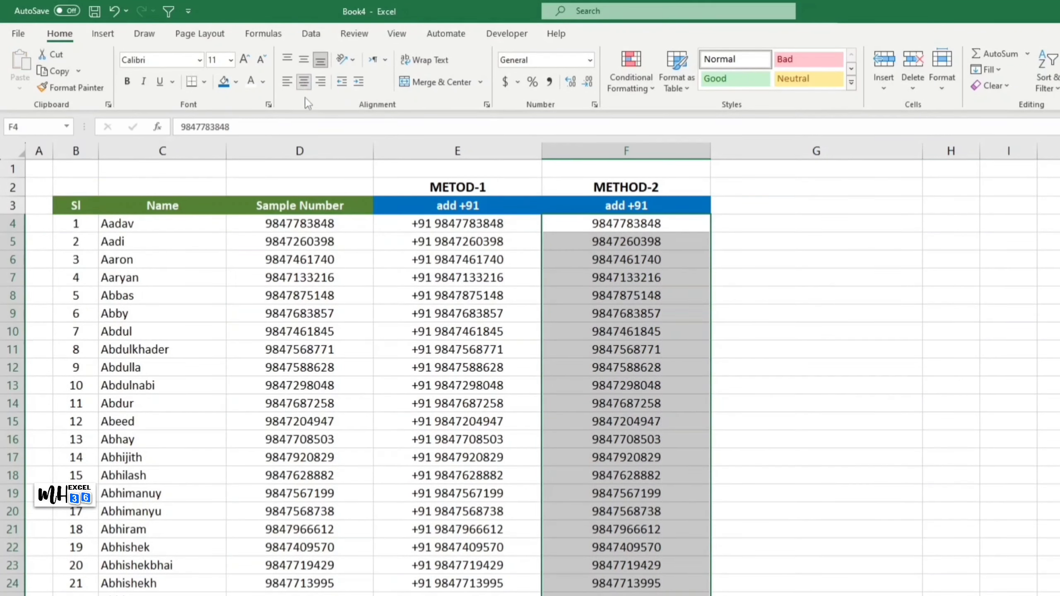
pyautogui.click(954, 505)
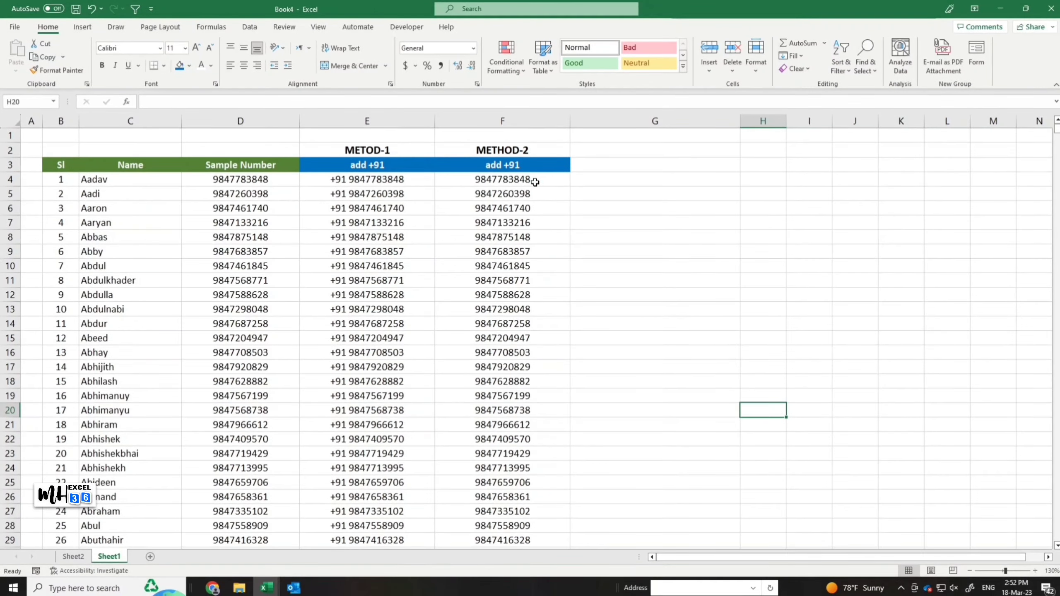
pyautogui.click(535, 183)
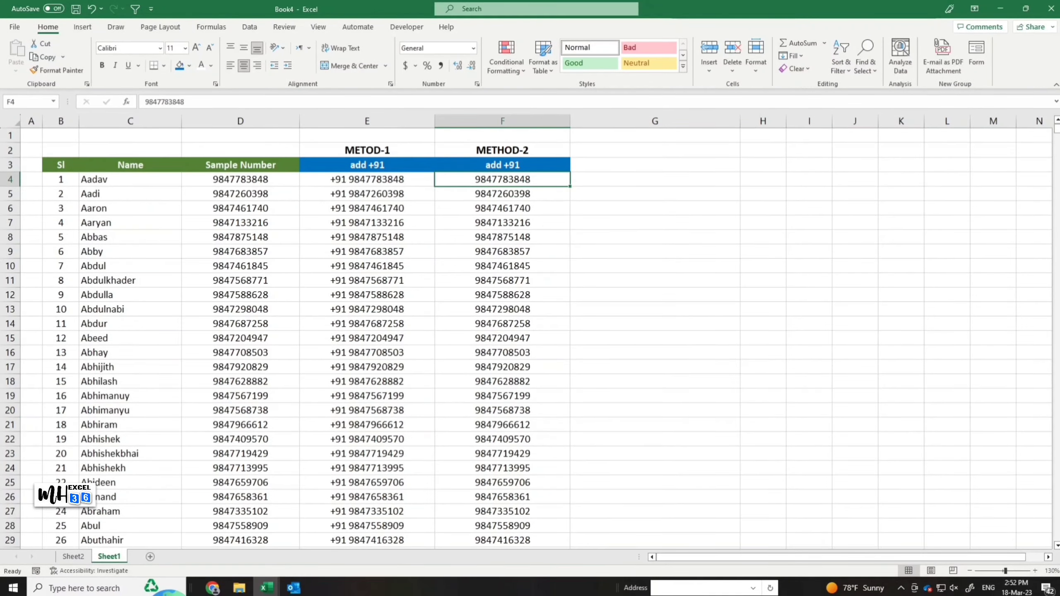
pyautogui.hotkey('ctrl', 'shift', 'Down')
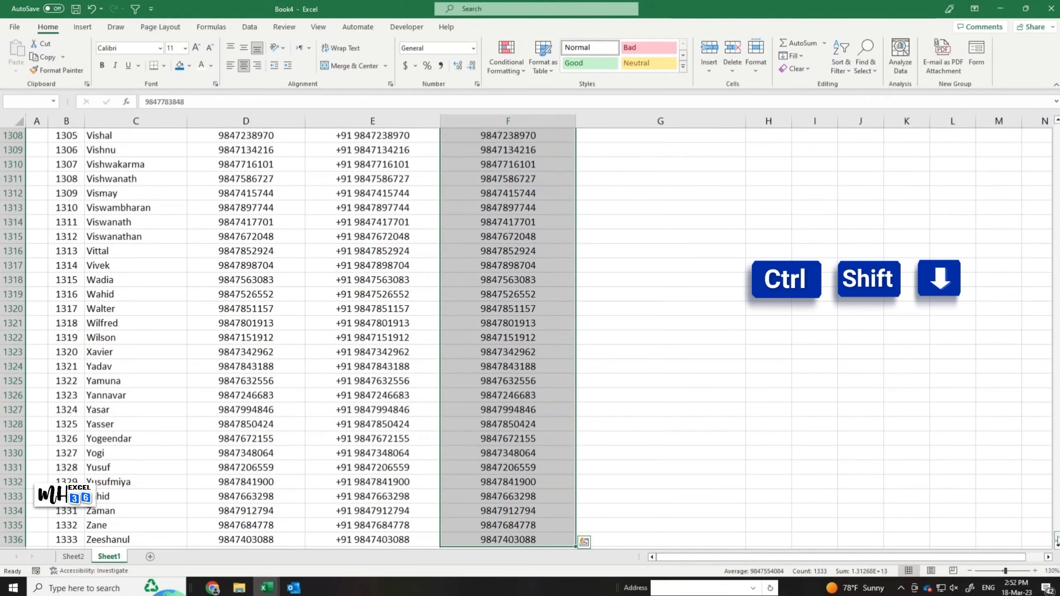
pyautogui.moveTo(1058, 542); pyautogui.dragTo(1057, 128)
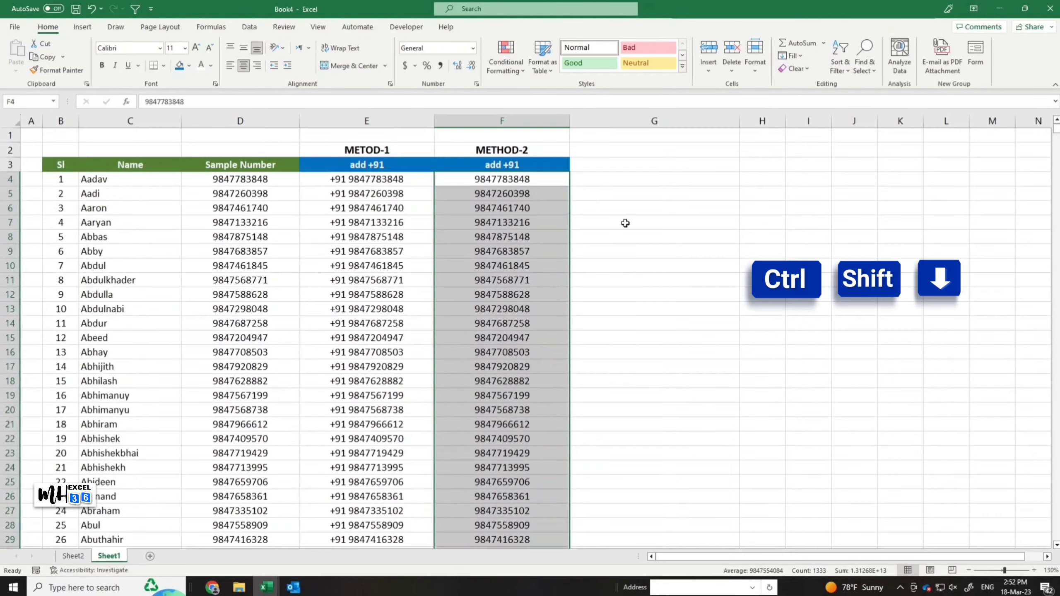
pyautogui.rightClick(569, 179)
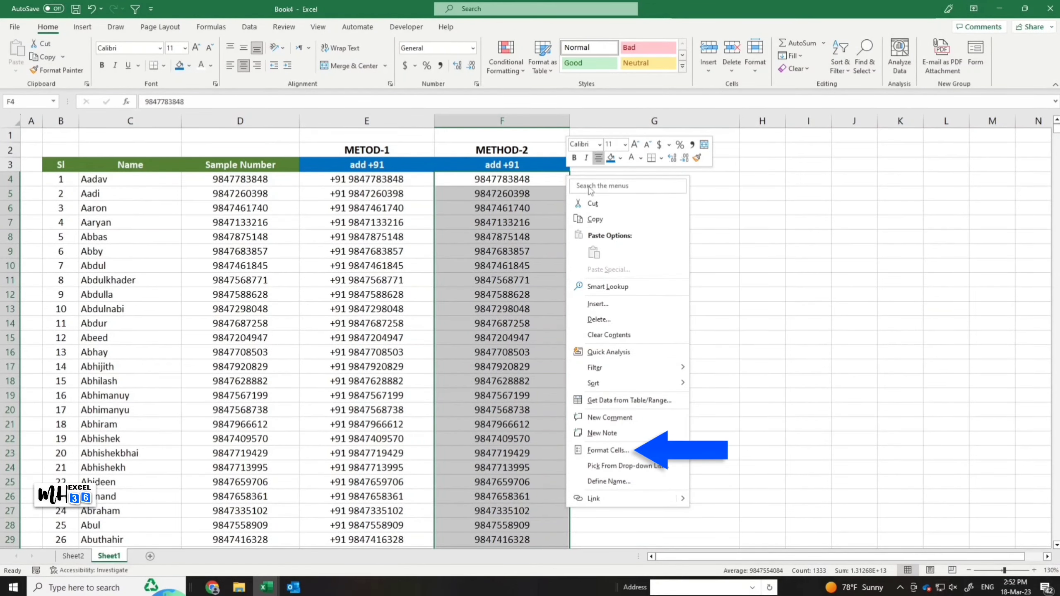
pyautogui.click(637, 449)
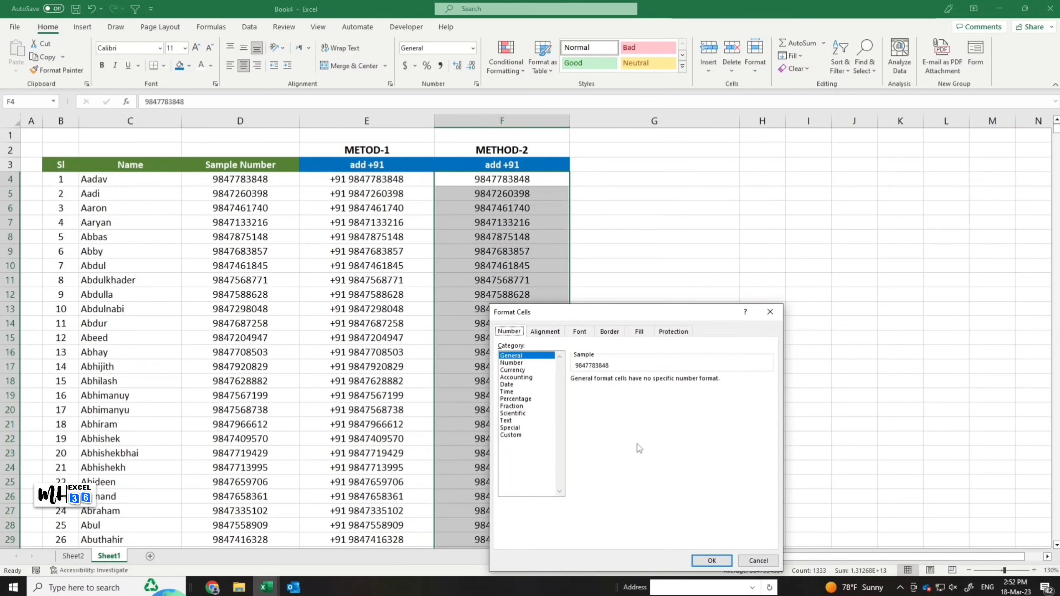
pyautogui.moveTo(647, 316); pyautogui.dragTo(734, 202)
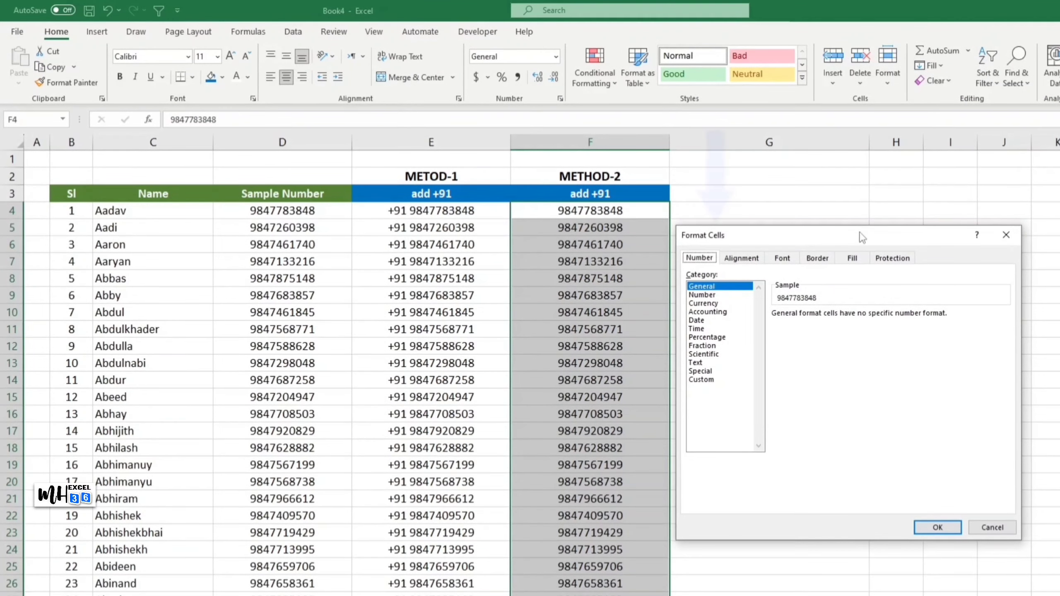
pyautogui.click(712, 380)
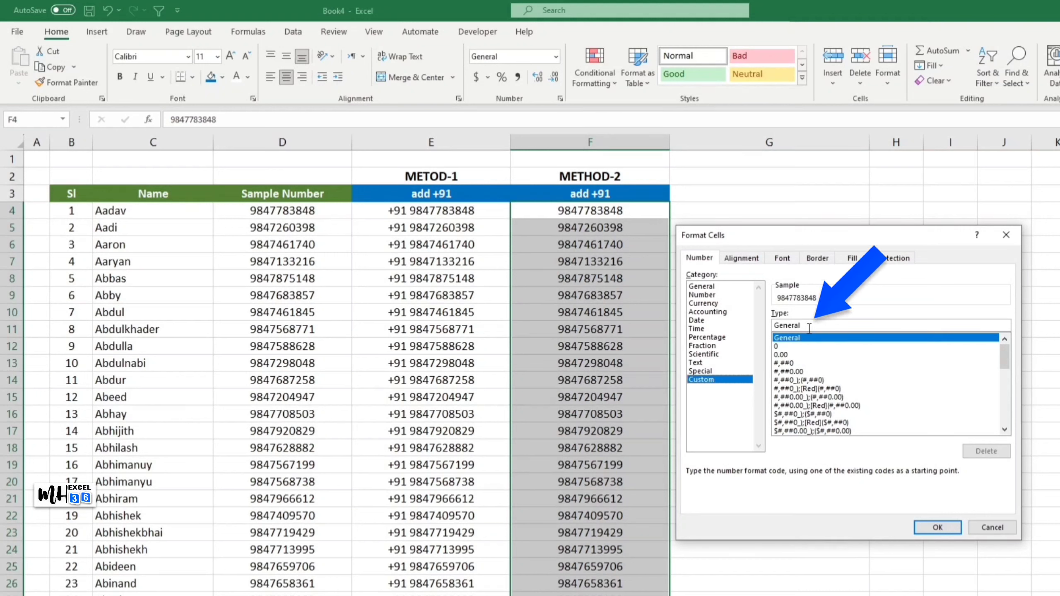
pyautogui.moveTo(801, 326); pyautogui.dragTo(771, 331)
pyautogui.write('+91')
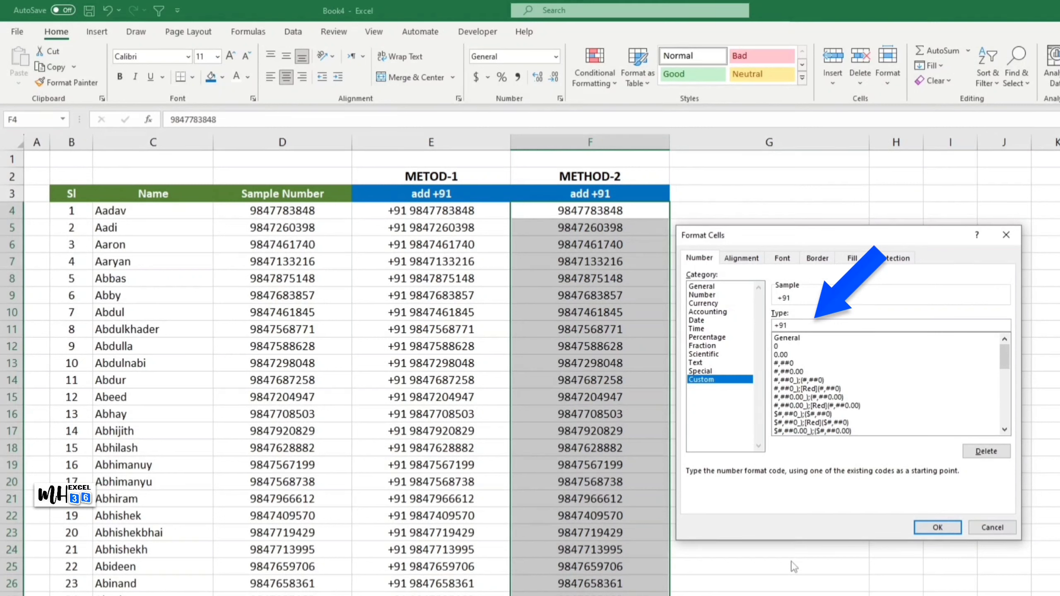
pyautogui.write(' 0000000000')
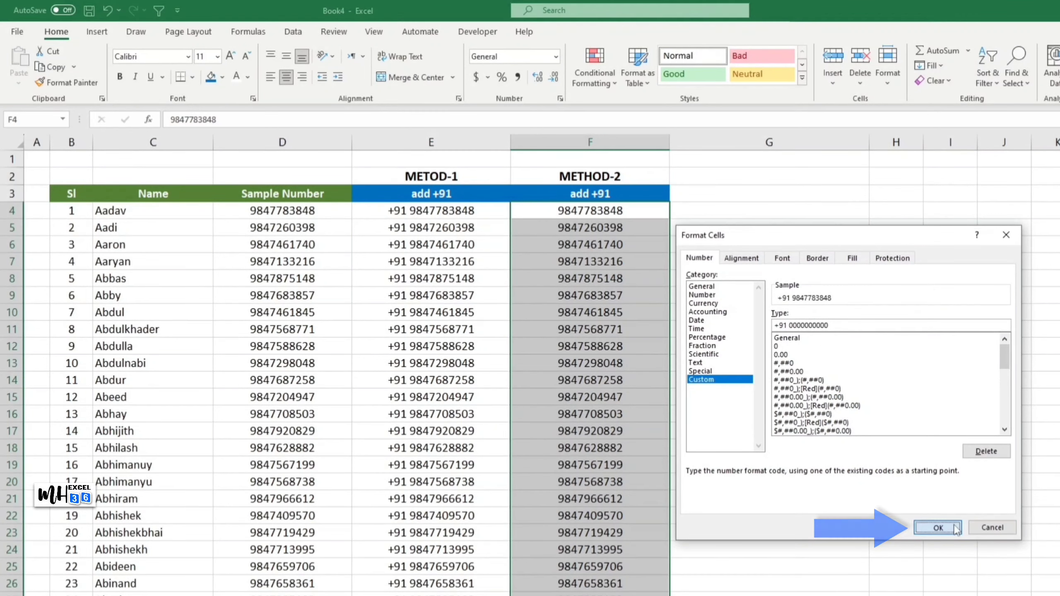
pyautogui.click(937, 527)
pyautogui.click(1003, 505)
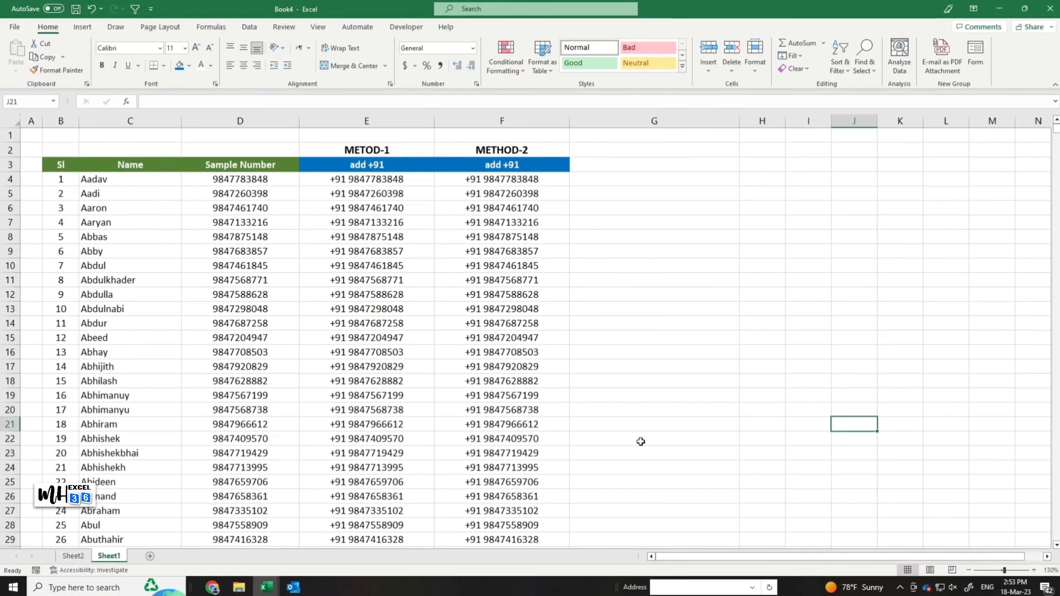
pyautogui.click(641, 442)
pyautogui.click(810, 422)
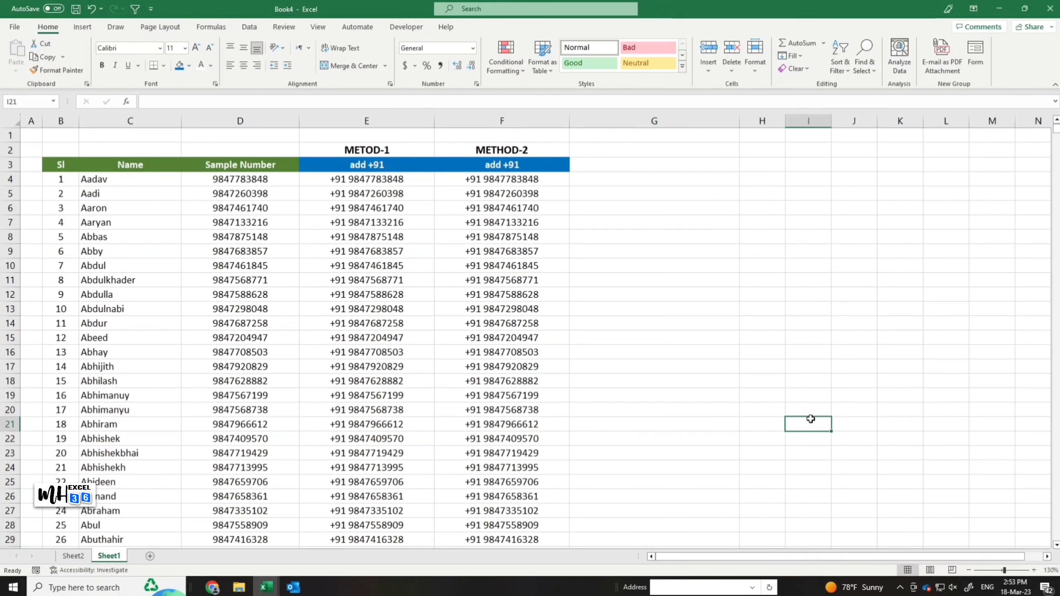